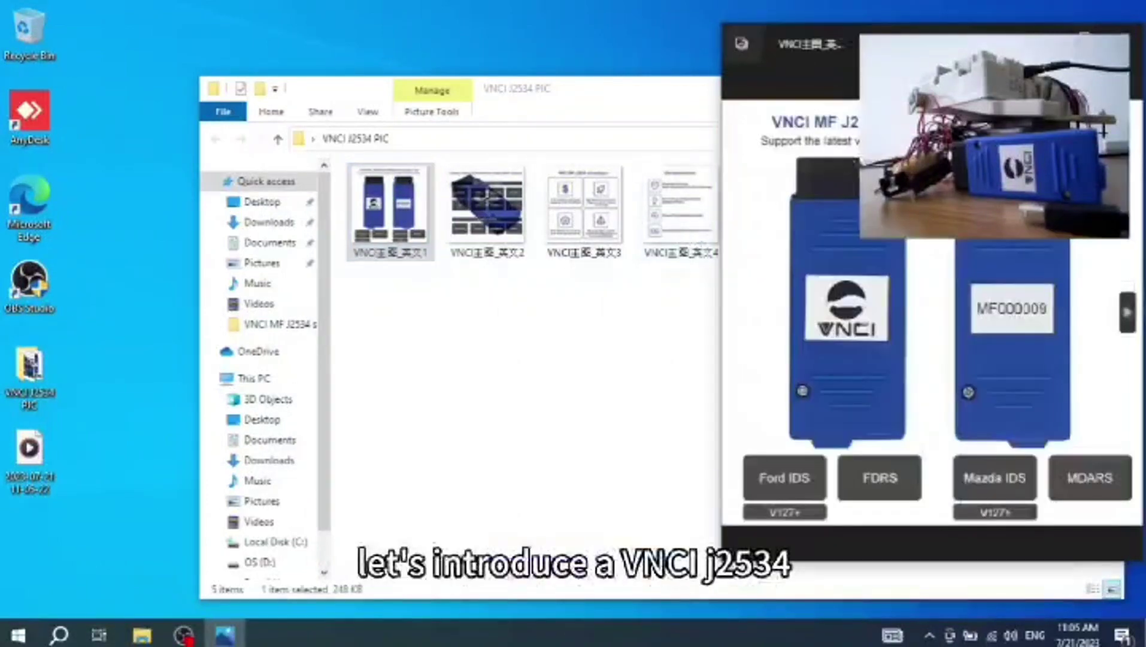
View the VNCI J2534 product pictures through the fourth one, then close the image viewer and the picture folder.
left_click(1101, 31)
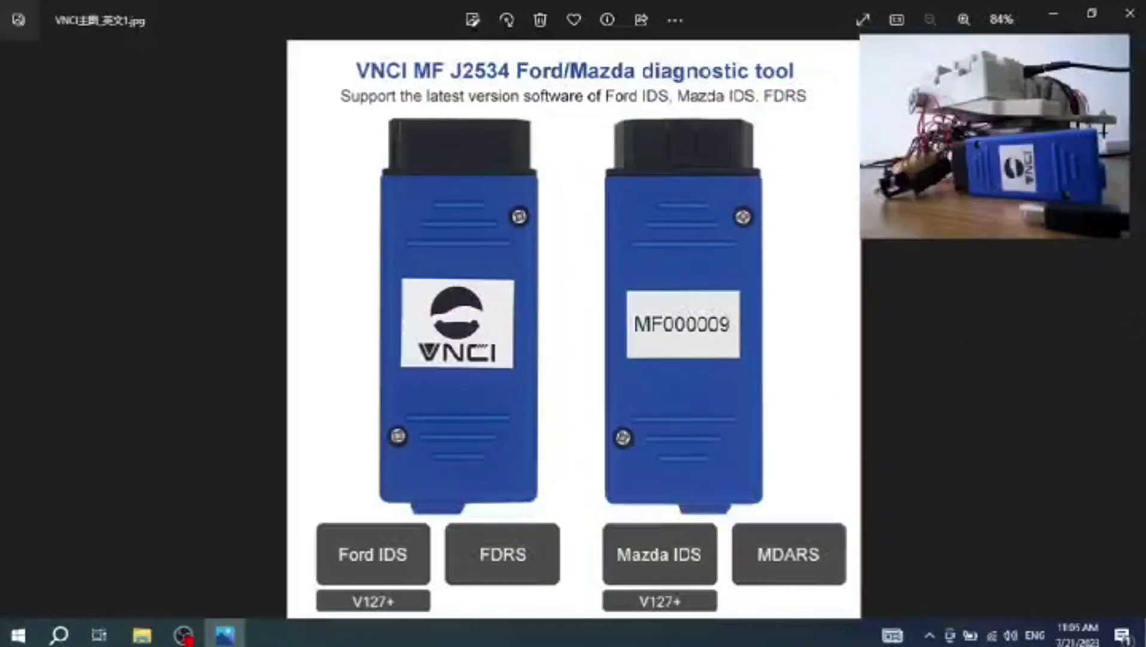
key("Right")
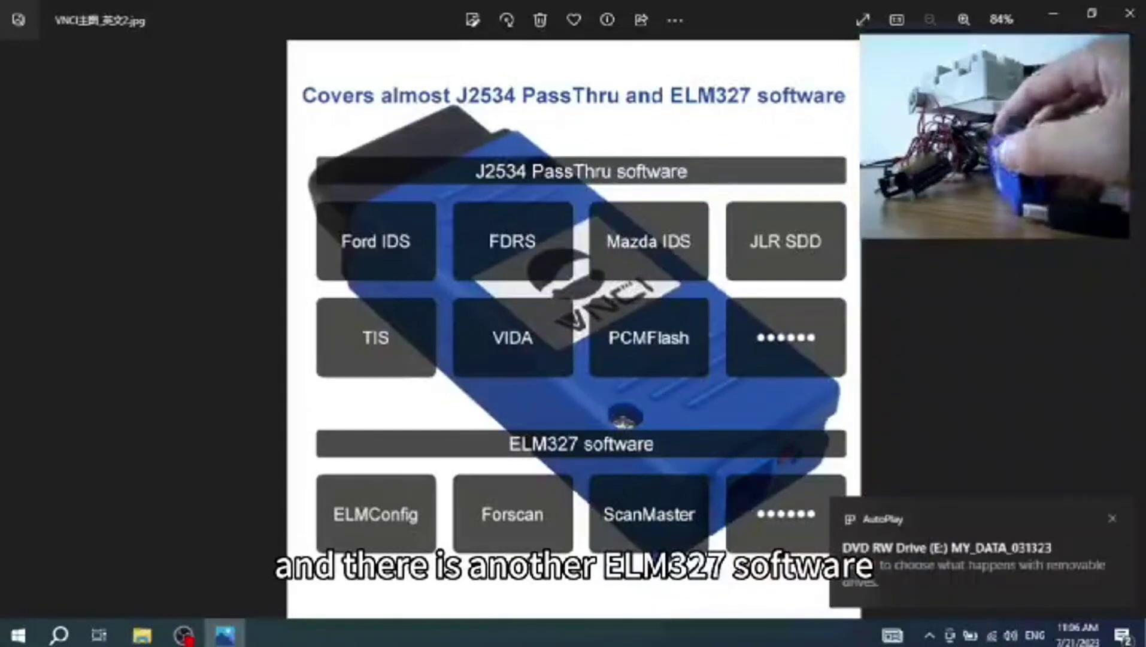
key("Right")
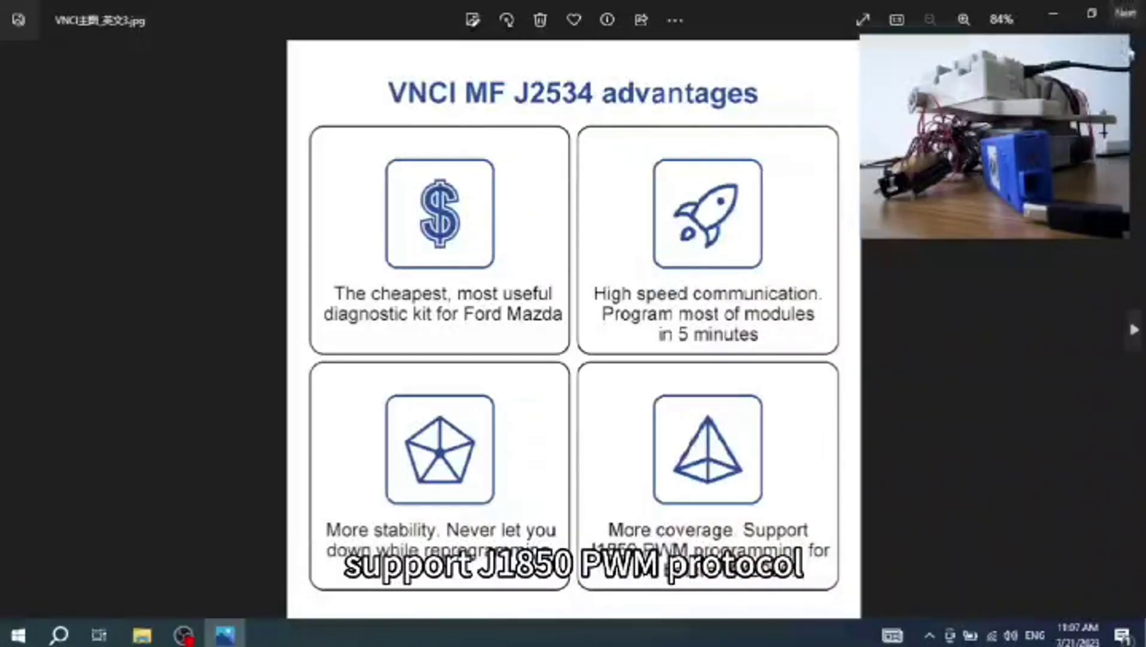
key("Right")
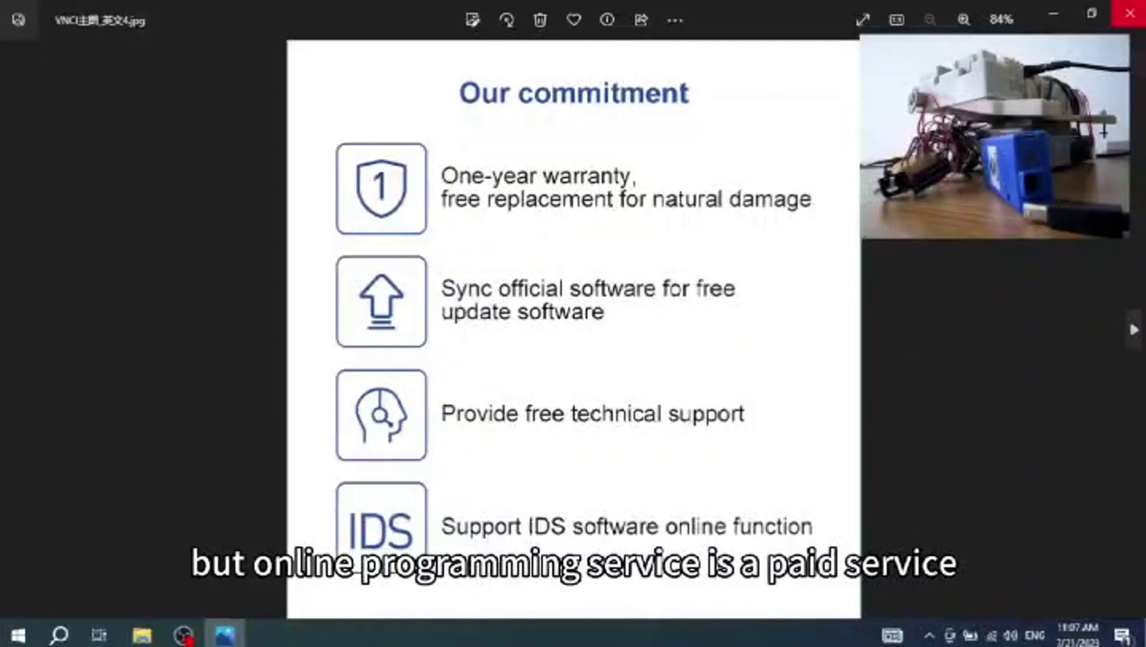
left_click(1129, 14)
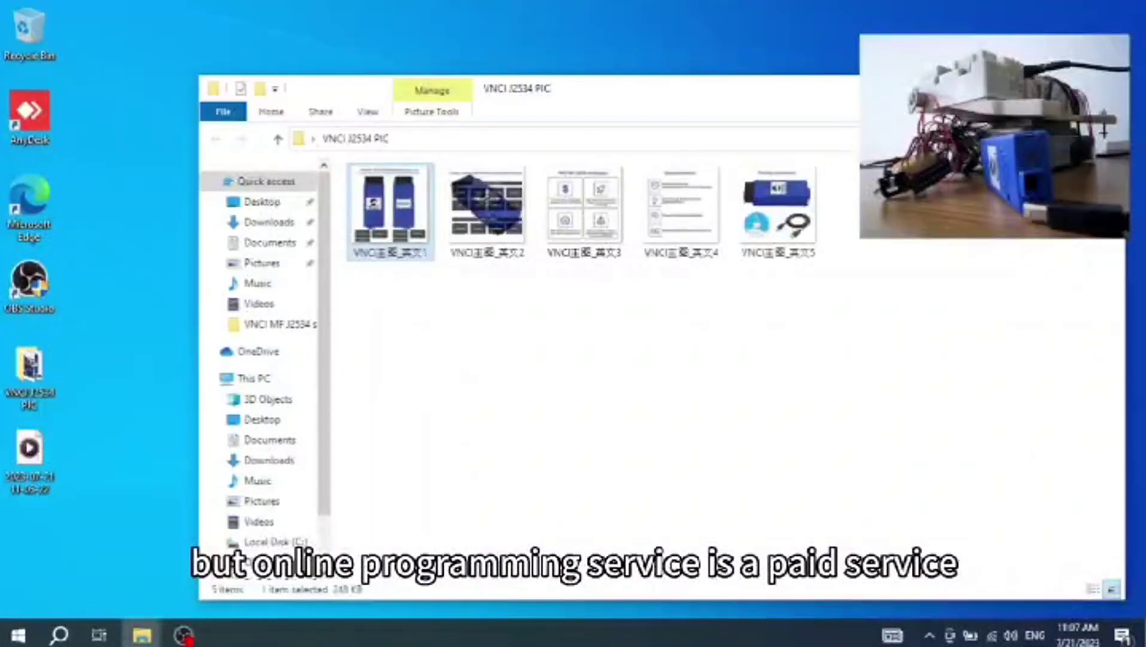
left_click(1111, 84)
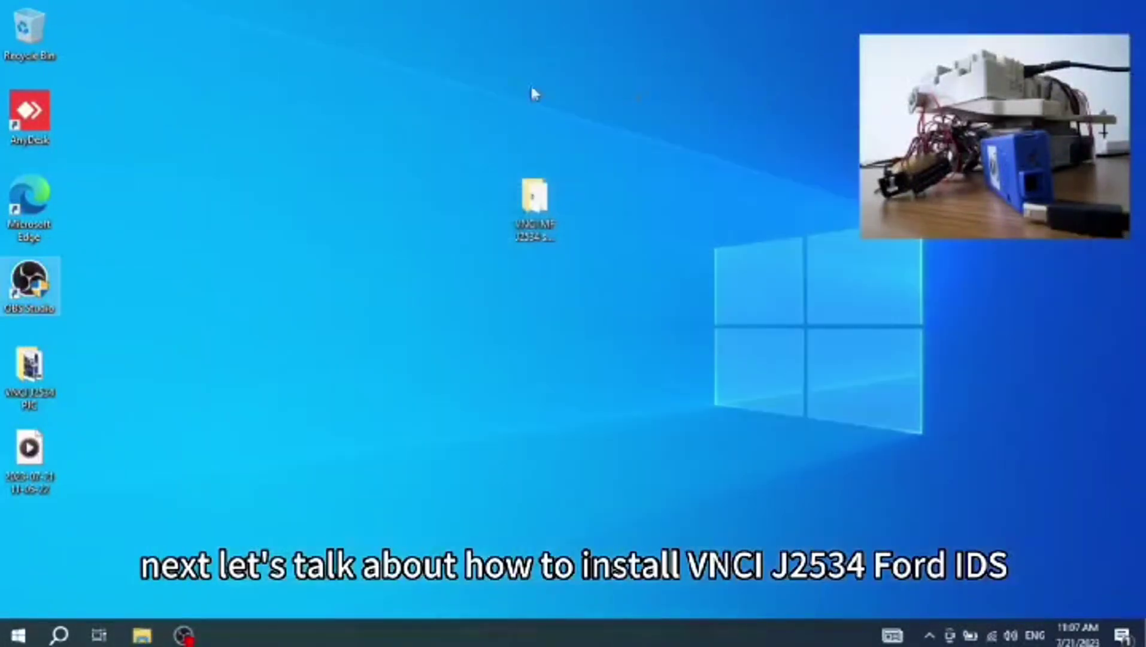
Open the VNCI MF J2534 software folder on the desktop and install Java from the JavaSetup application.
left_click(527, 221)
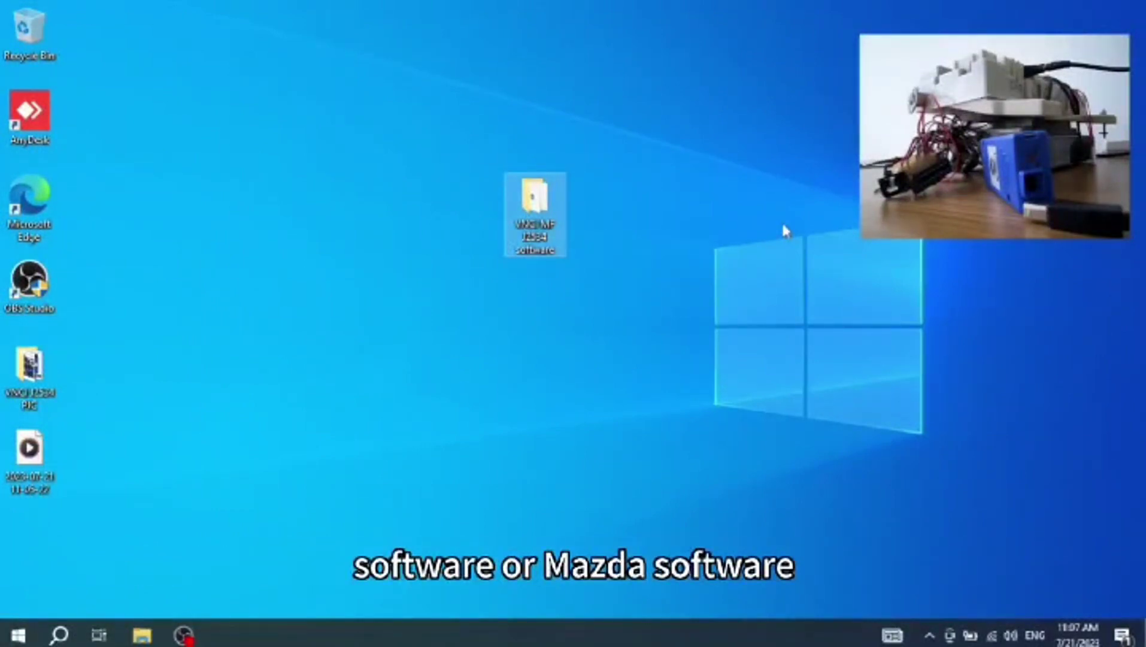
double_click(541, 203)
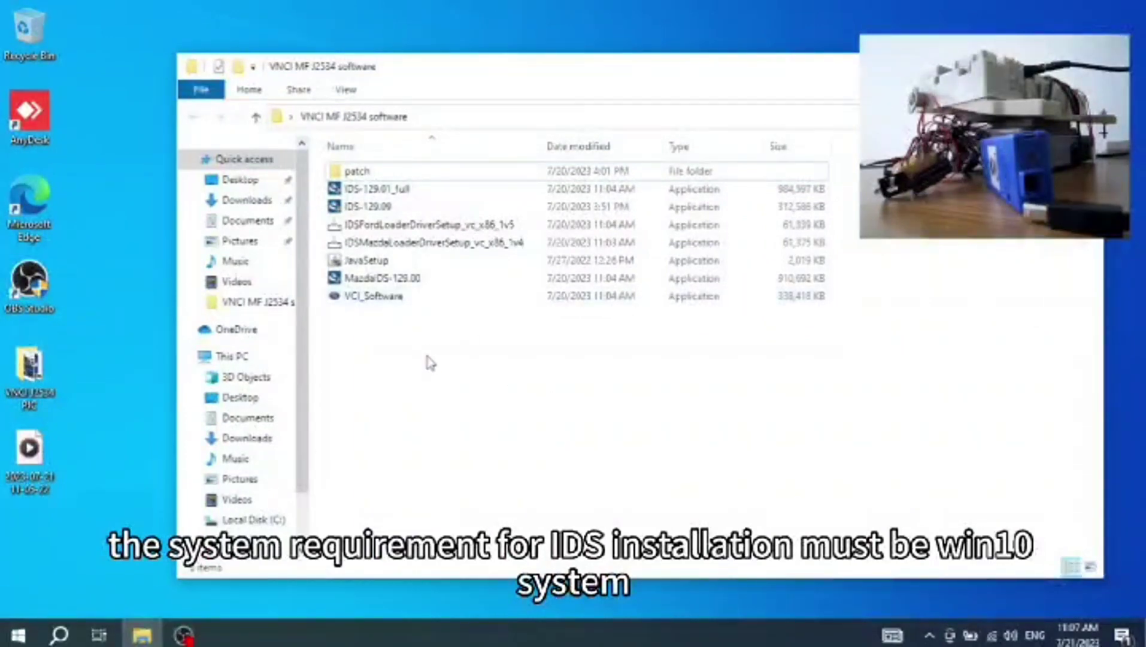
left_click(483, 262)
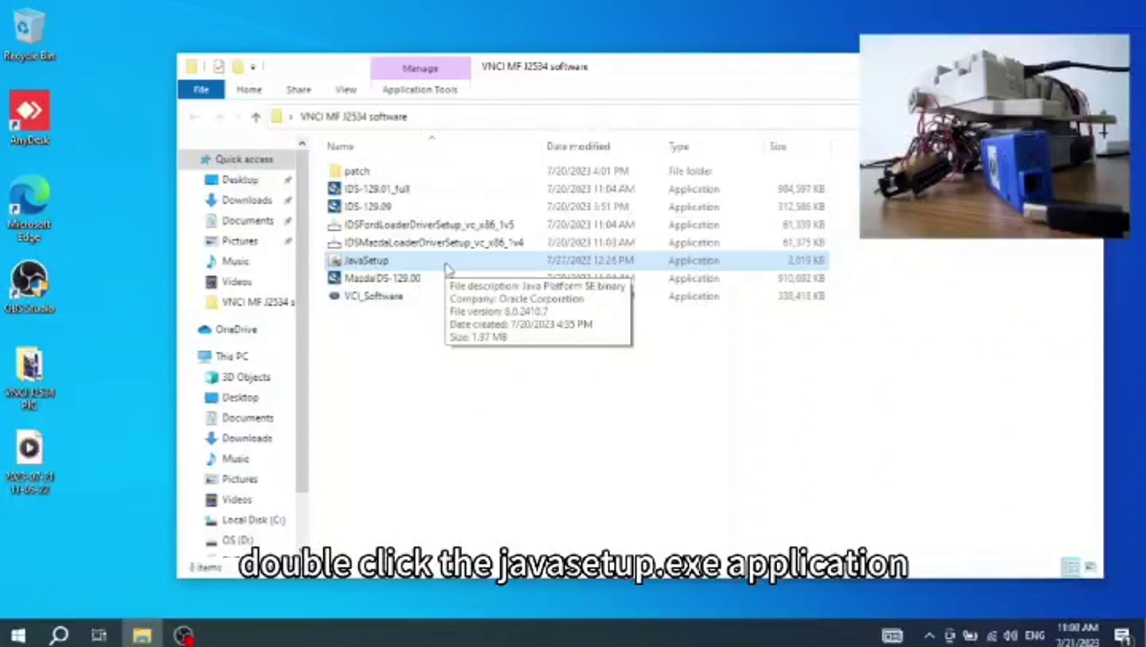
left_click(396, 362)
left_click(400, 267)
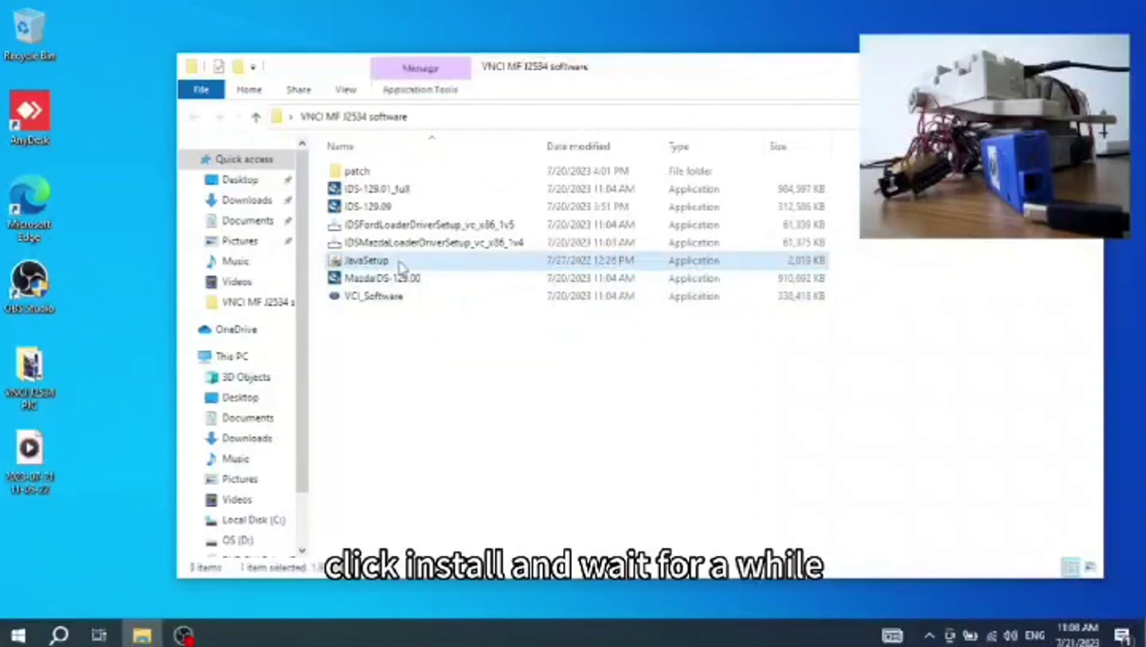
double_click(400, 267)
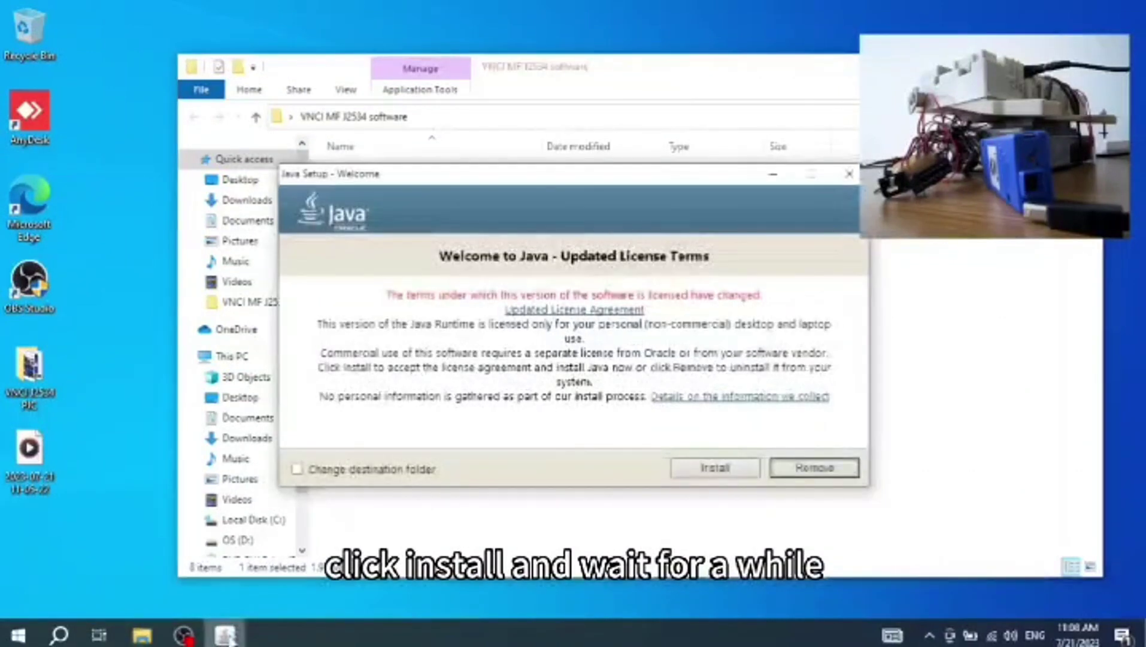
left_click(707, 469)
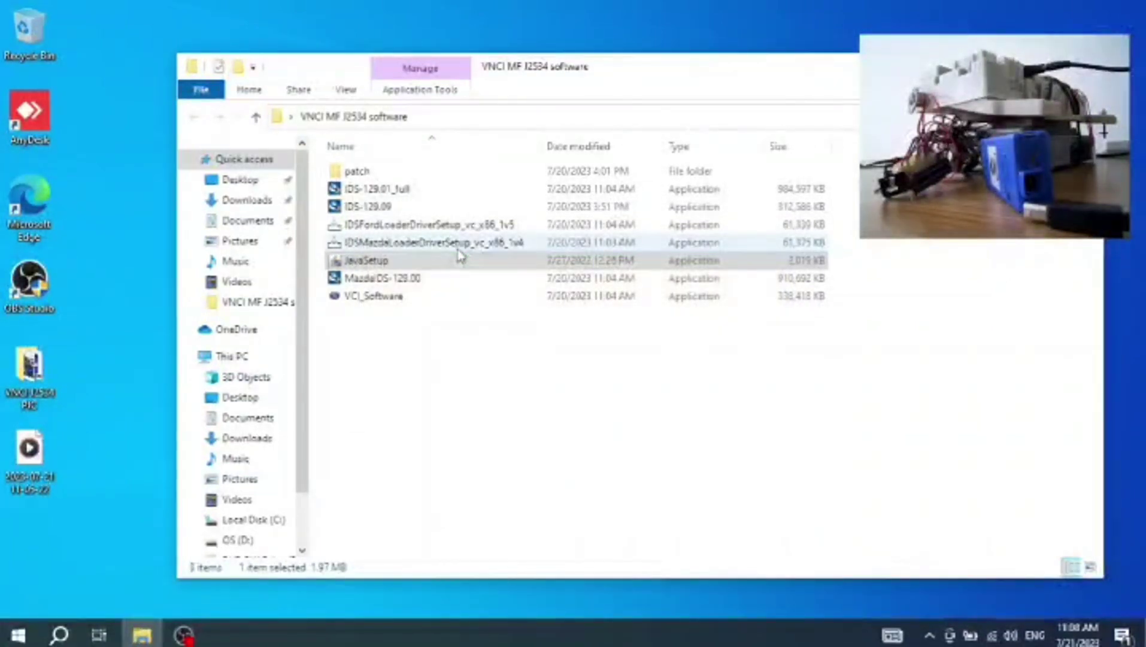
Launch the VCI_Software installer and start the VCI Software 1.0.1.16 installation from its setup wizard.
left_click(443, 362)
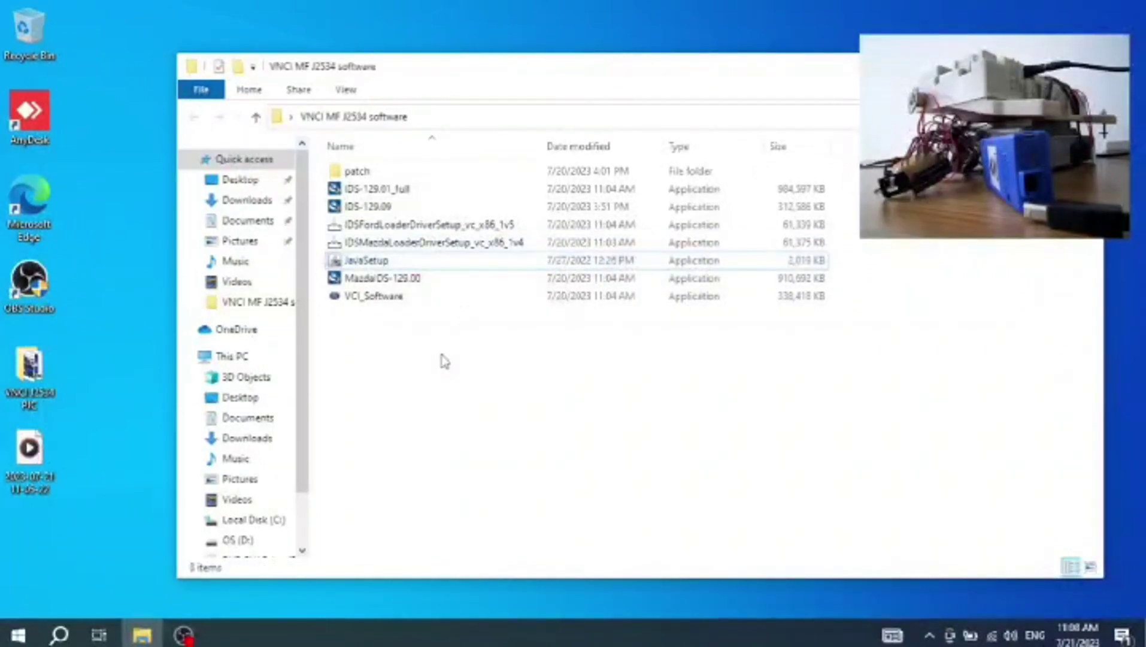
left_click(472, 303)
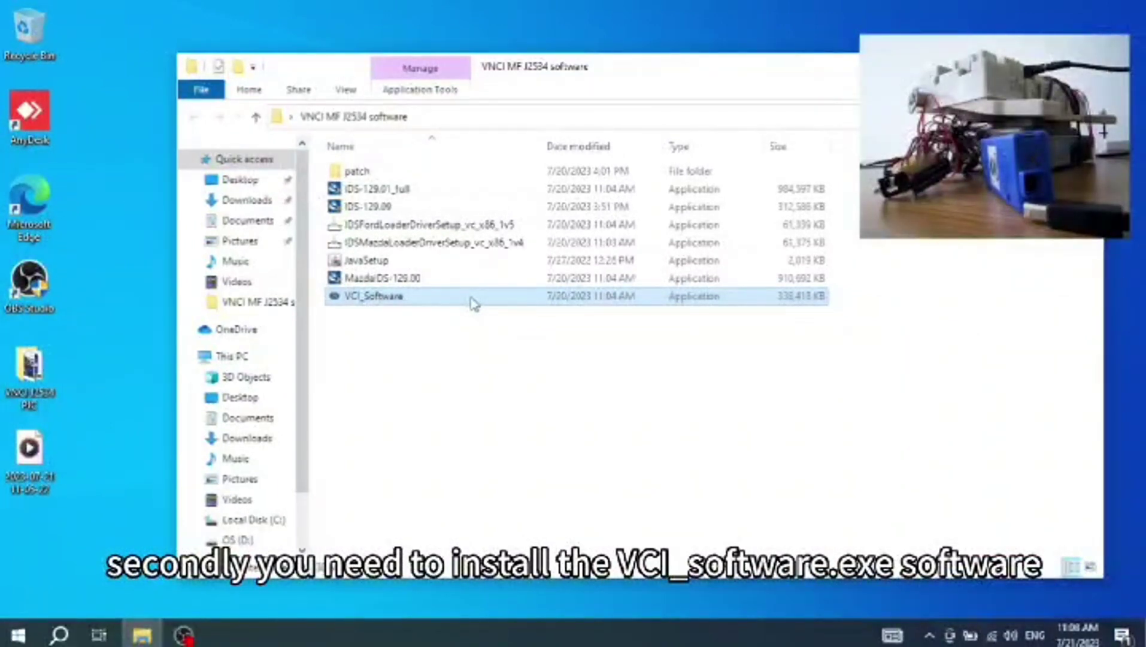
double_click(373, 296)
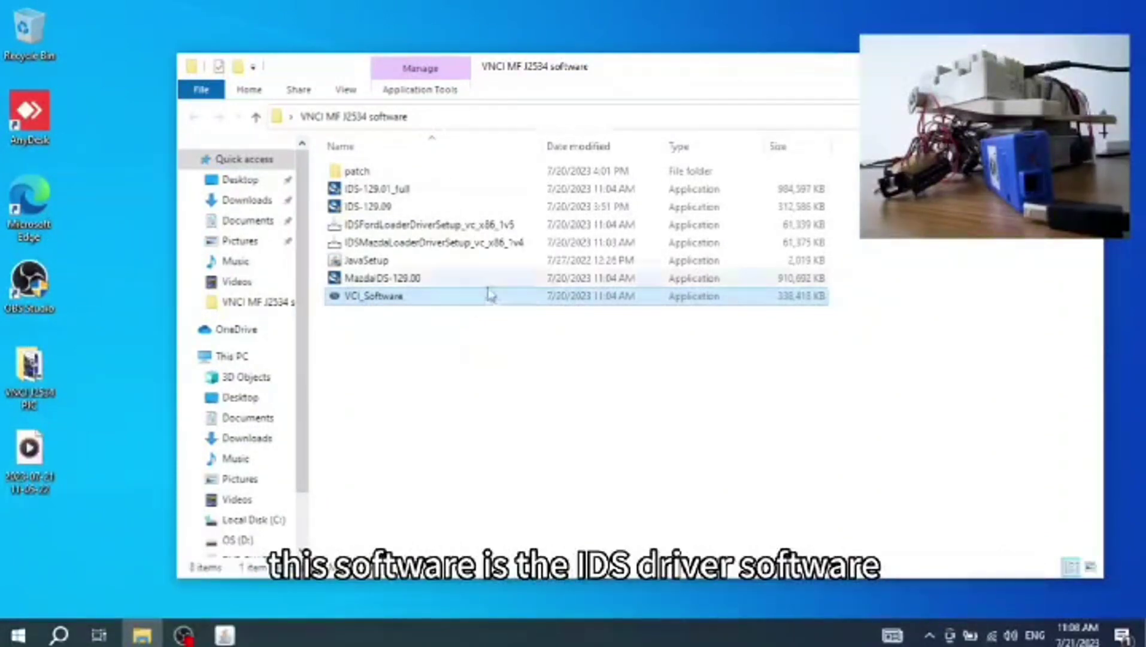
left_click(473, 340)
double_click(437, 295)
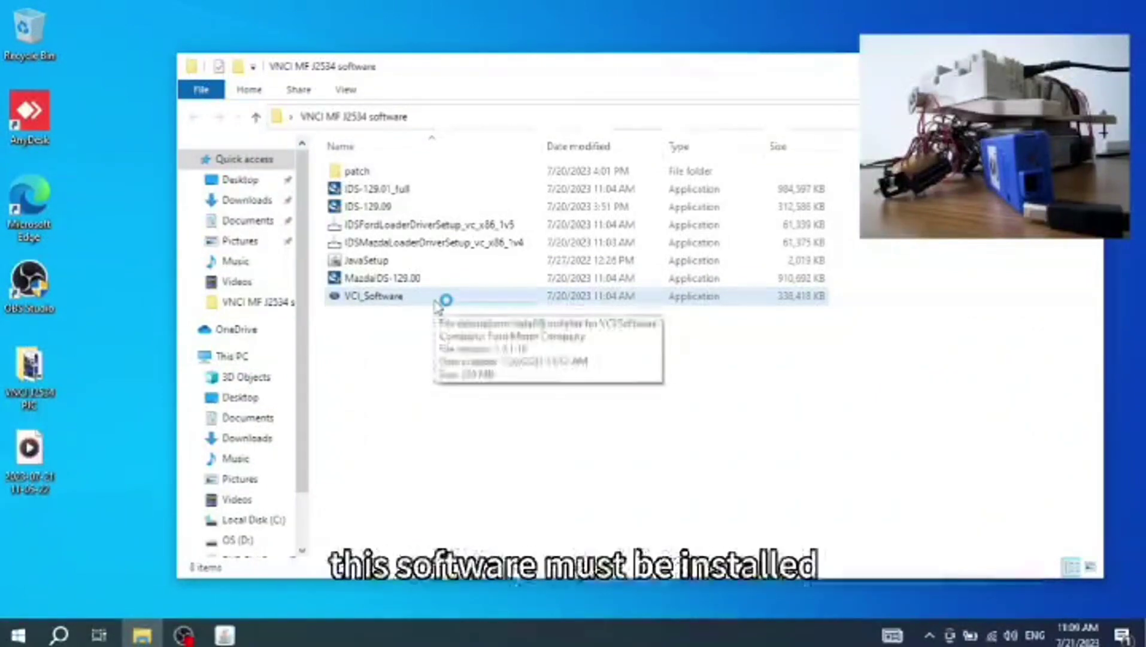
left_click(460, 195)
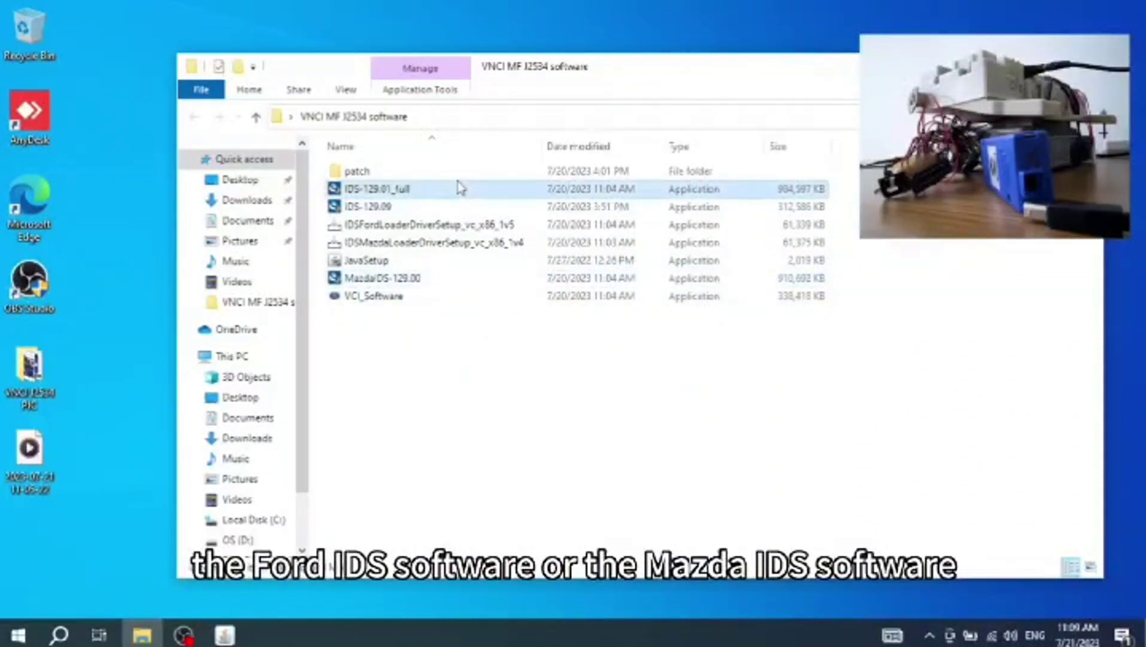
left_click(423, 281)
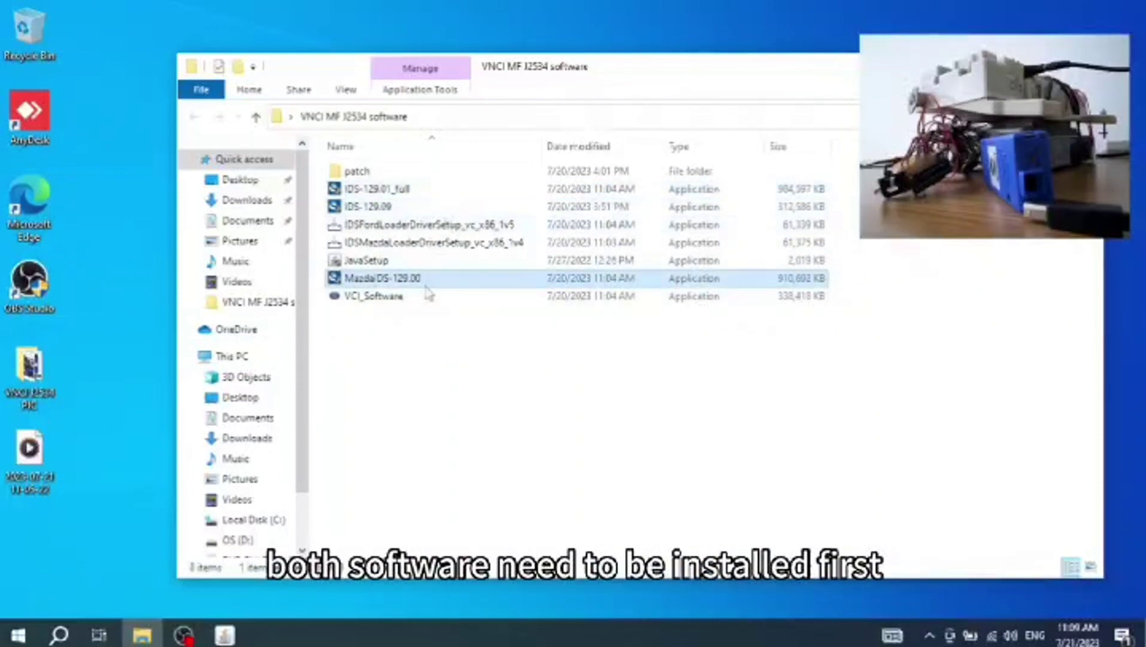
left_click(407, 298)
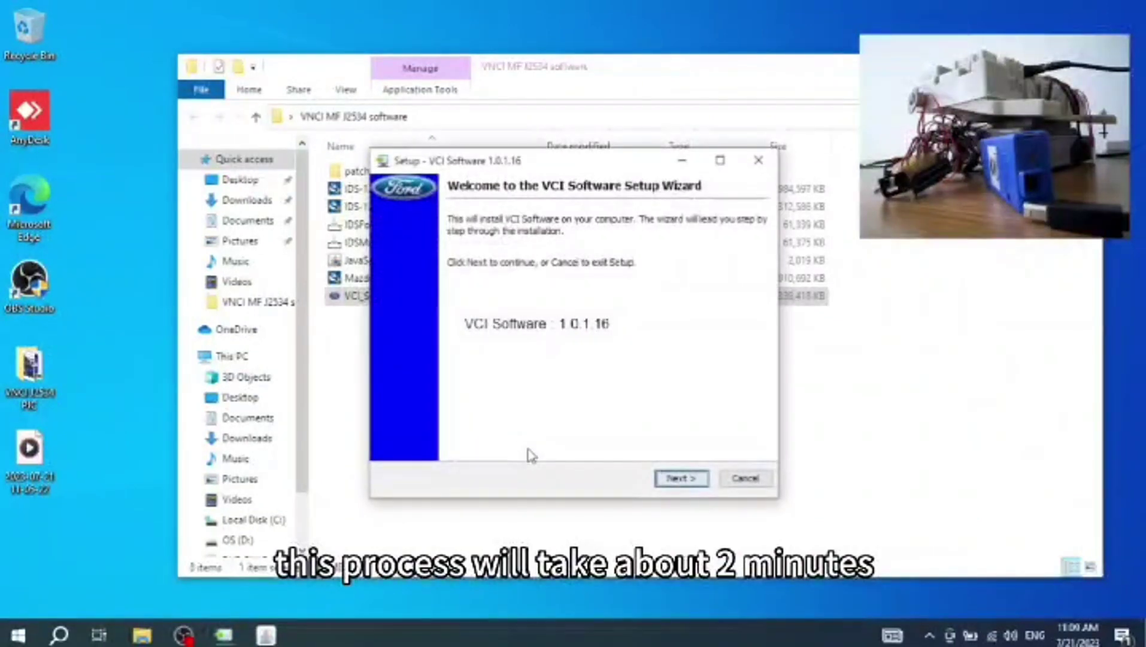
left_click(662, 480)
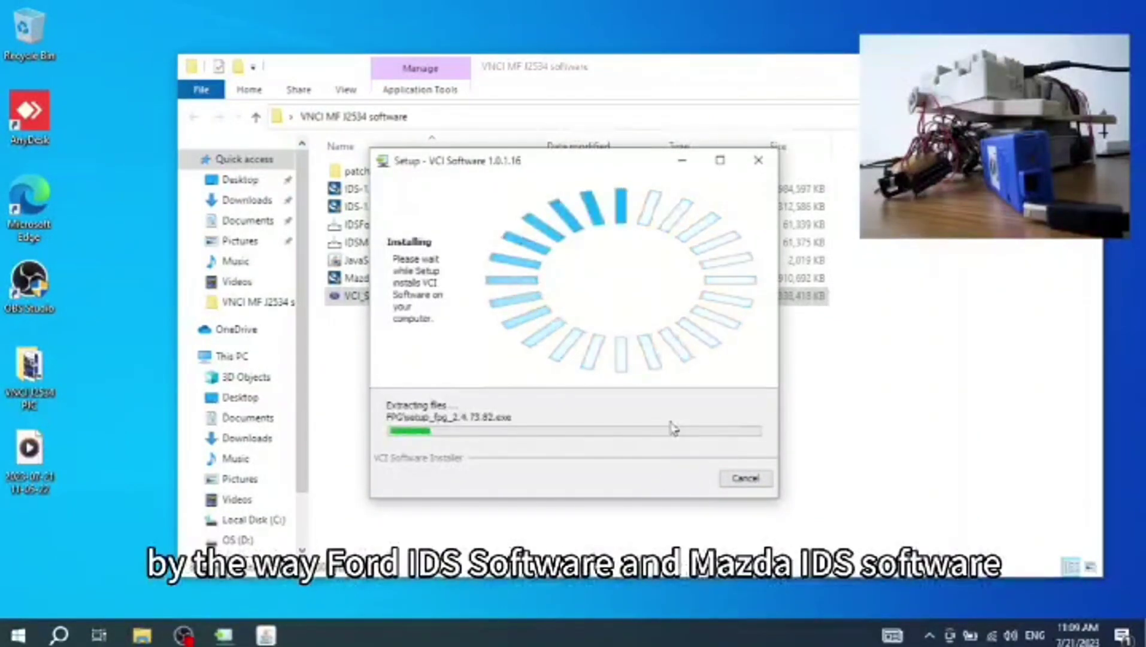
Move the VCI Software setup window aside and shift the software folder window away from it.
left_click_drag(567, 162, 925, 148)
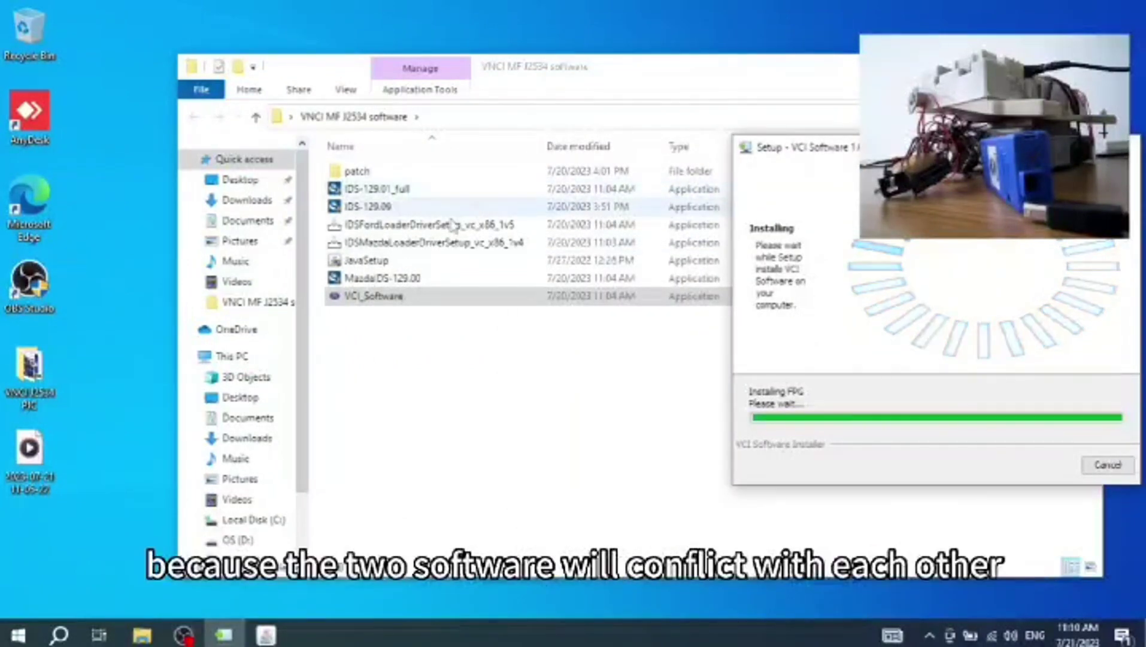
left_click(432, 280)
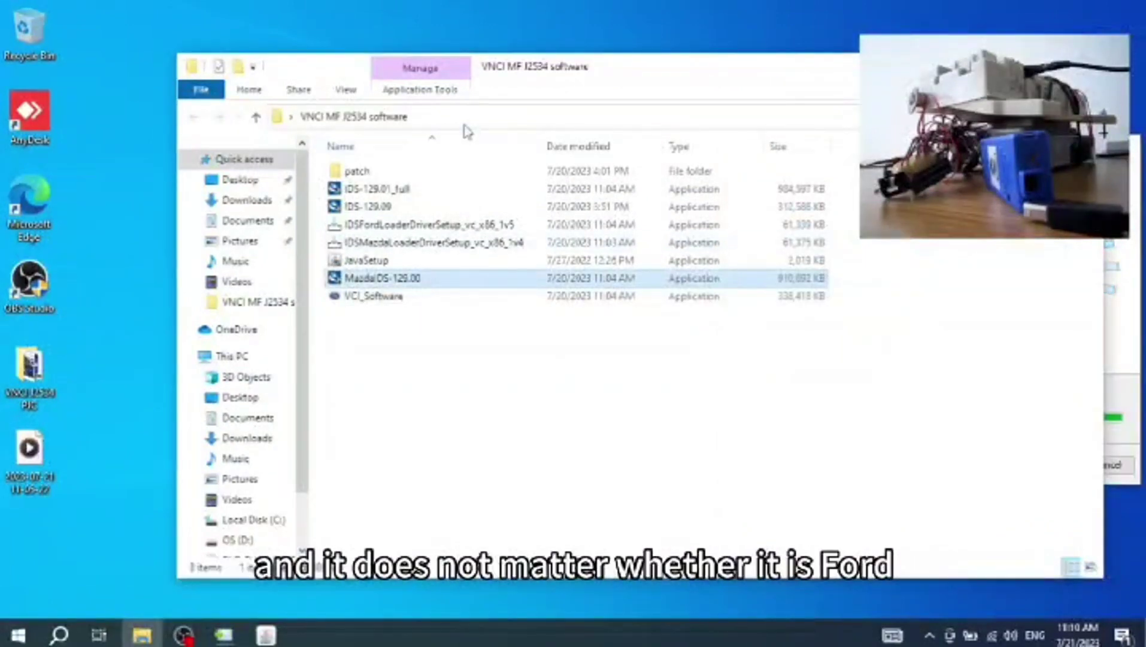
left_click_drag(629, 70, 525, 67)
left_click(334, 397)
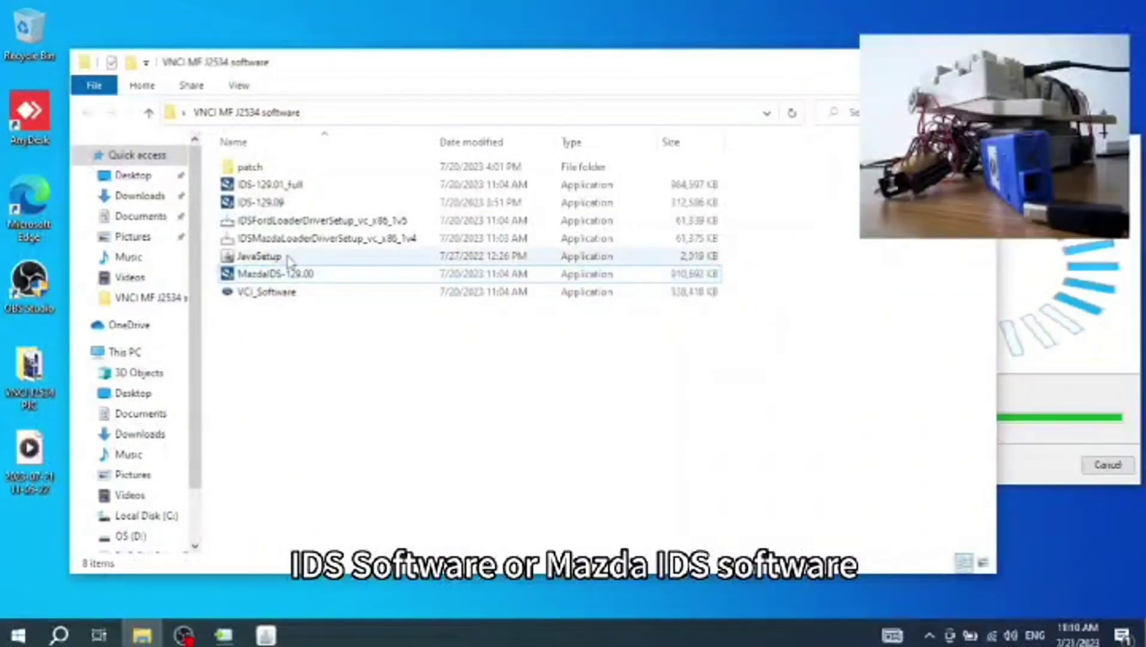
Examine the Ford and Mazda IDS installers and their matching loader driver setups while the VCI Software installation runs.
left_click(288, 256)
left_click(283, 299)
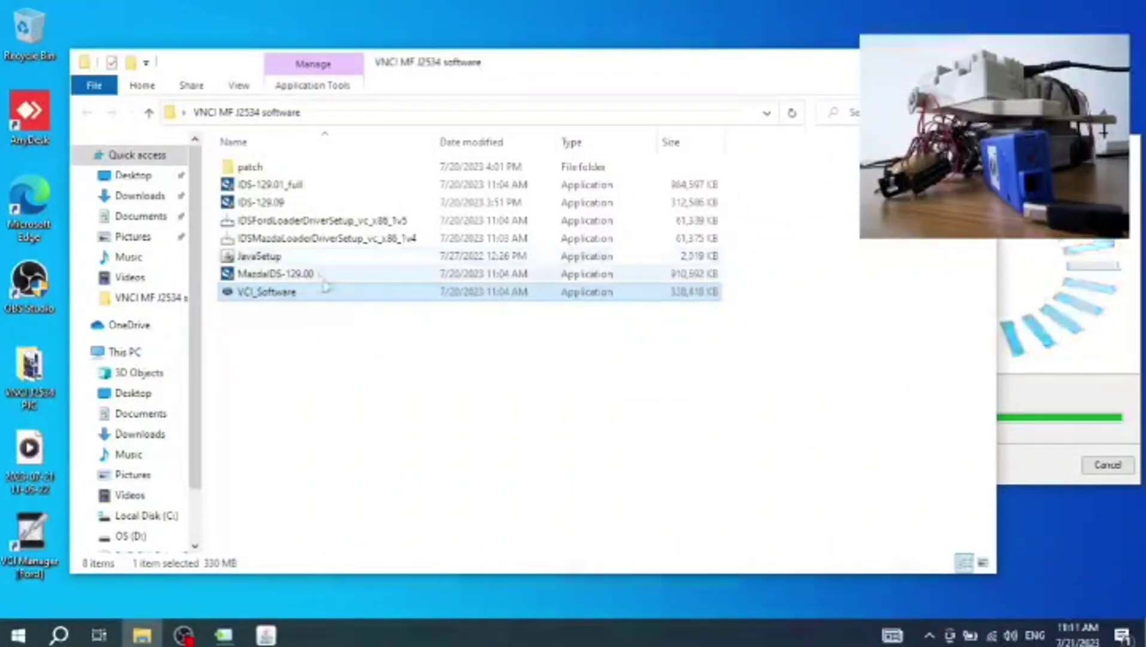
key("alt+Tab")
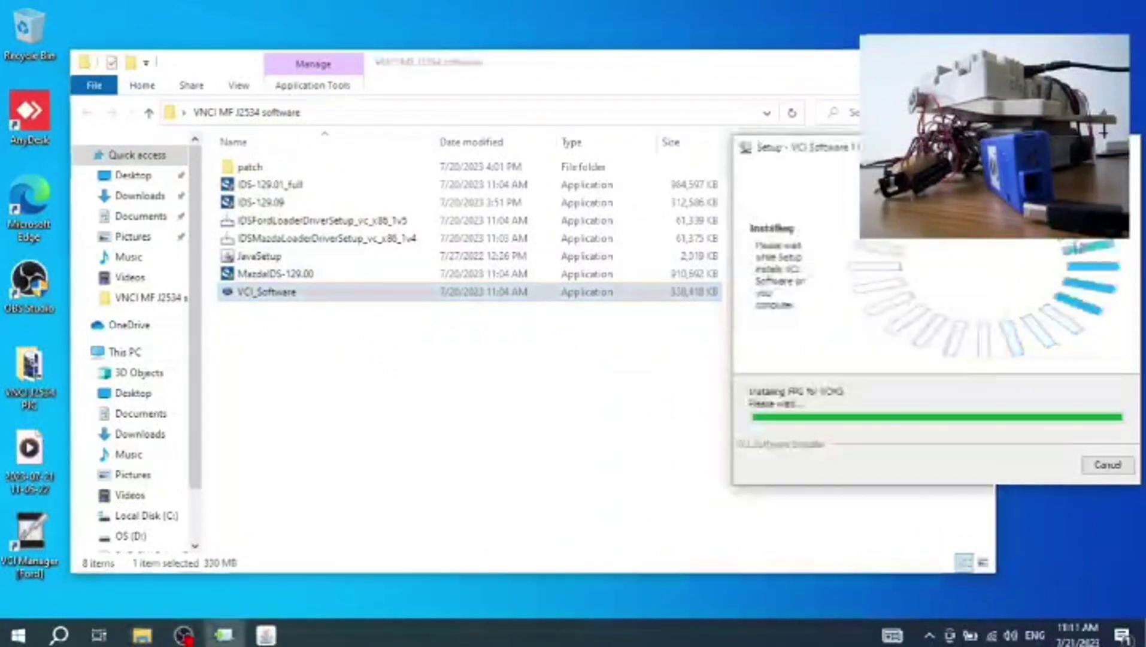
left_click(413, 227)
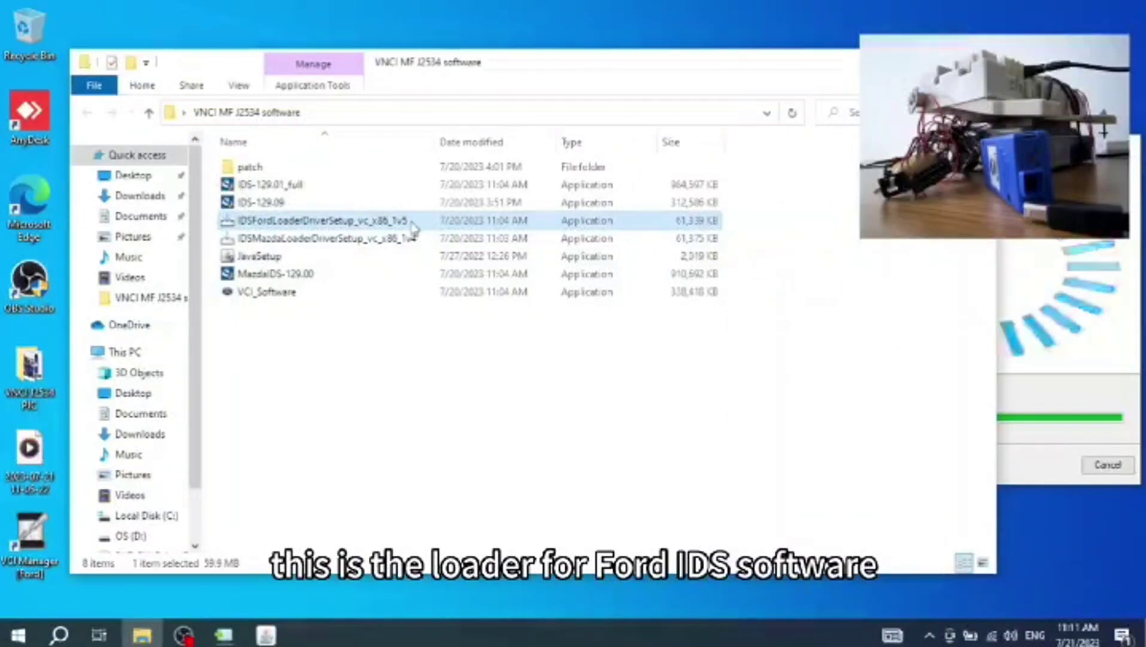
left_click(406, 242)
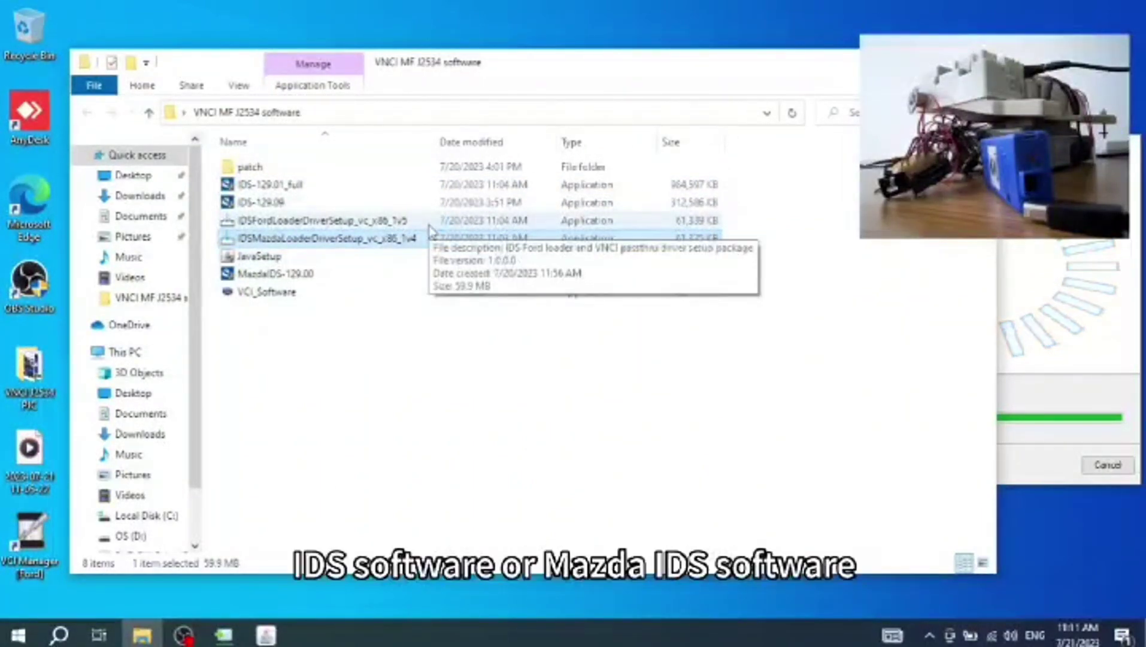
left_click(401, 203)
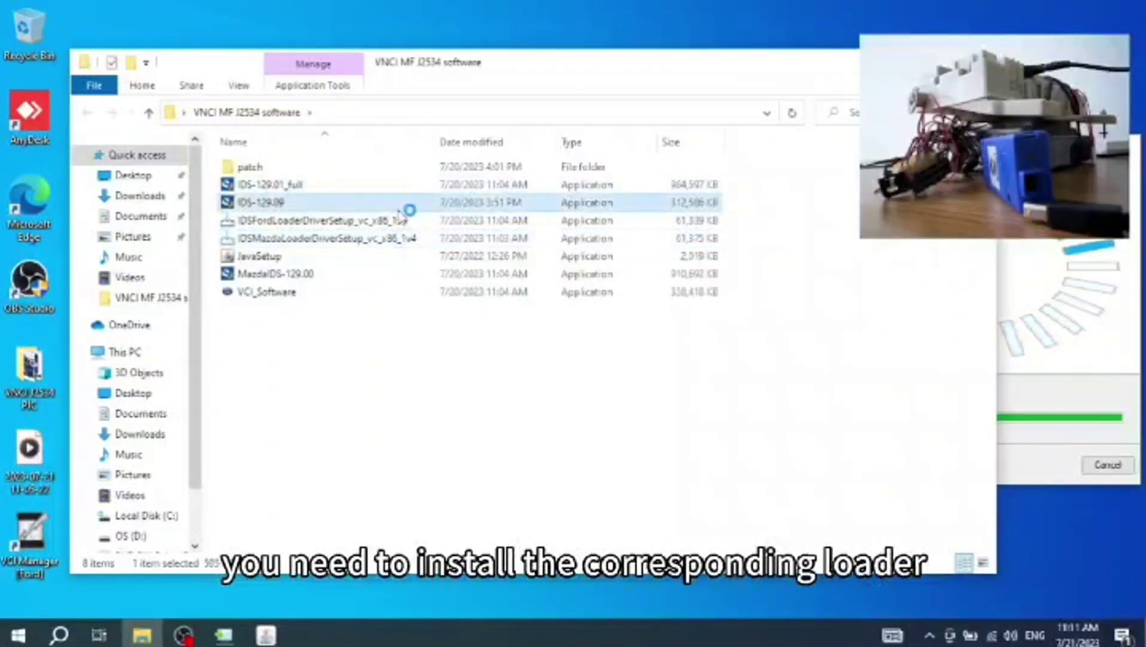
left_click(400, 221)
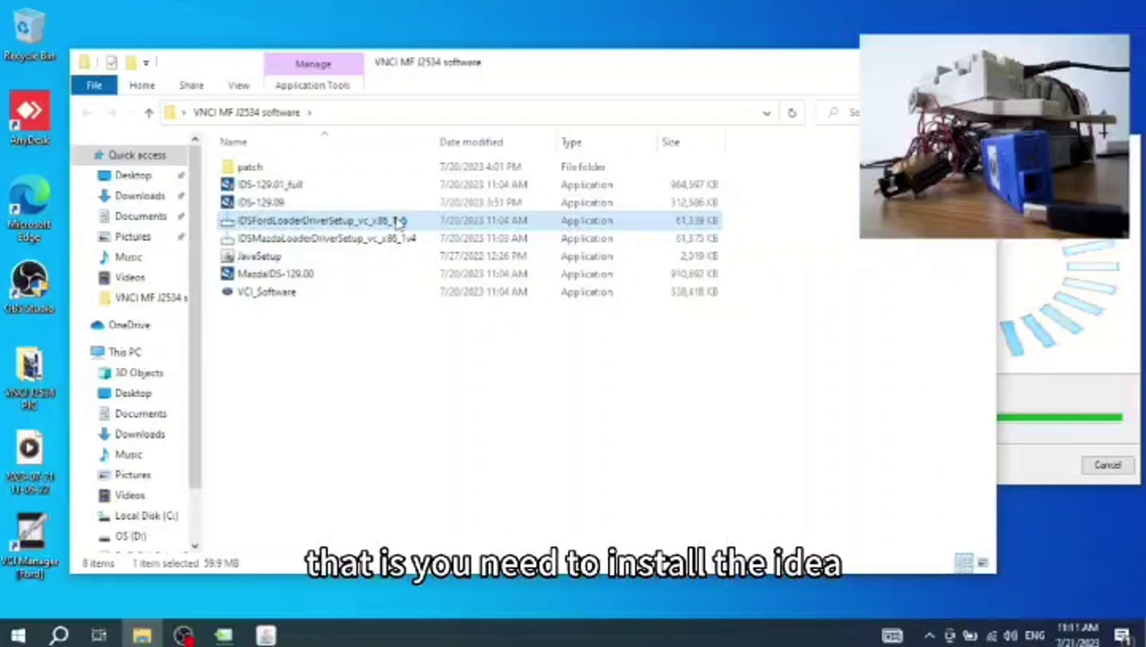
left_click(357, 278)
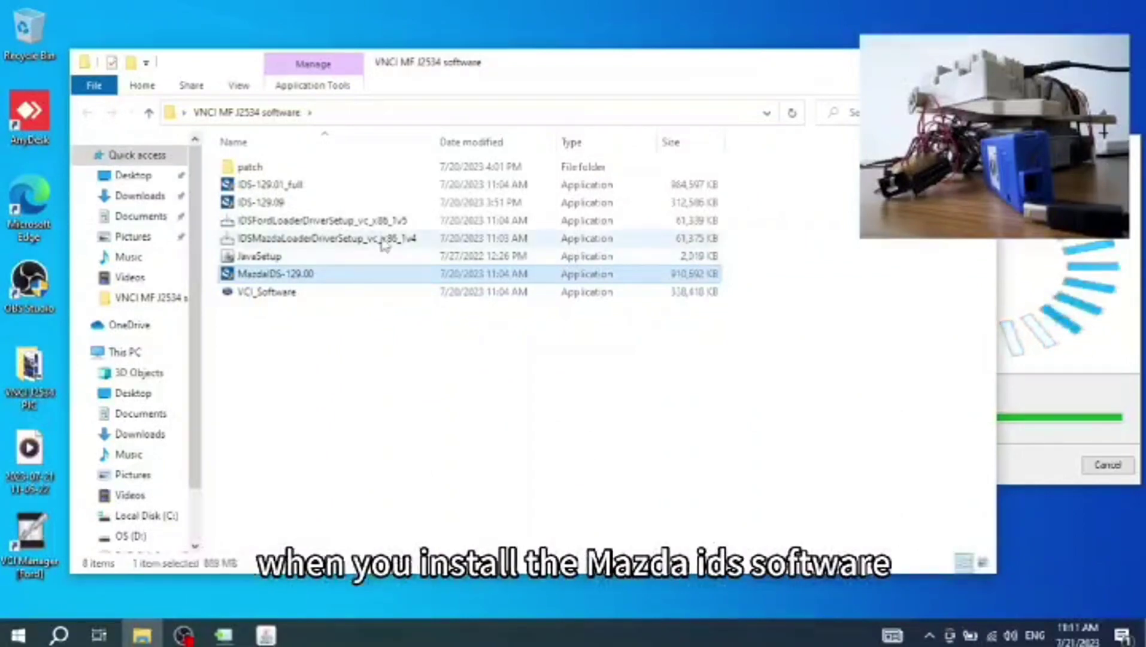
left_click(383, 240)
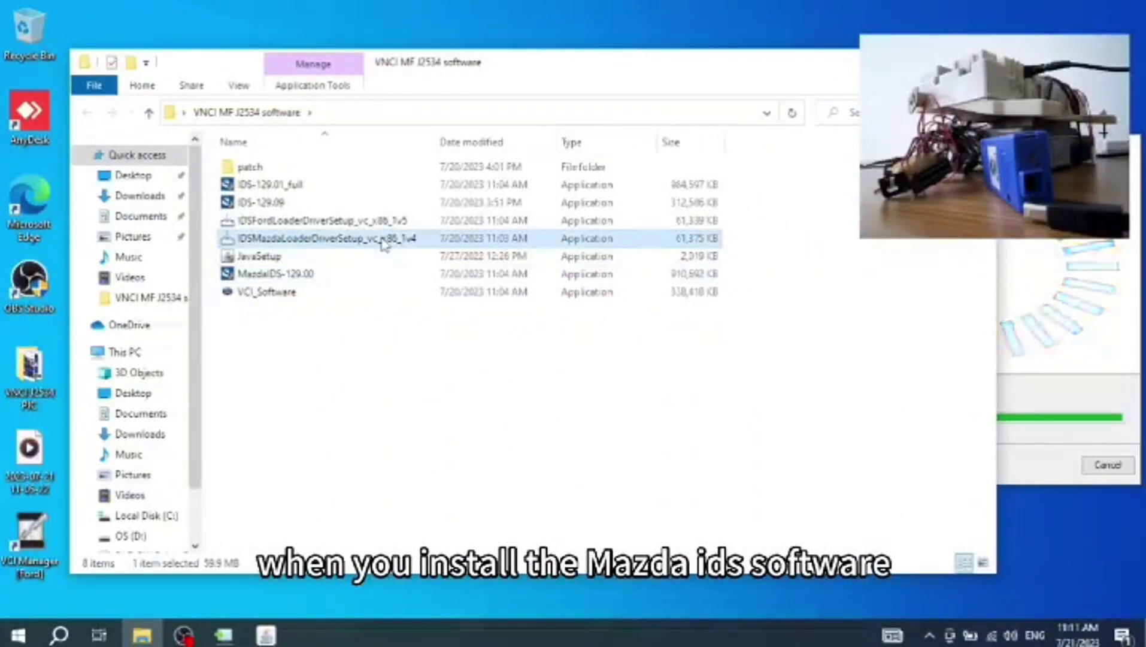
left_click(346, 361)
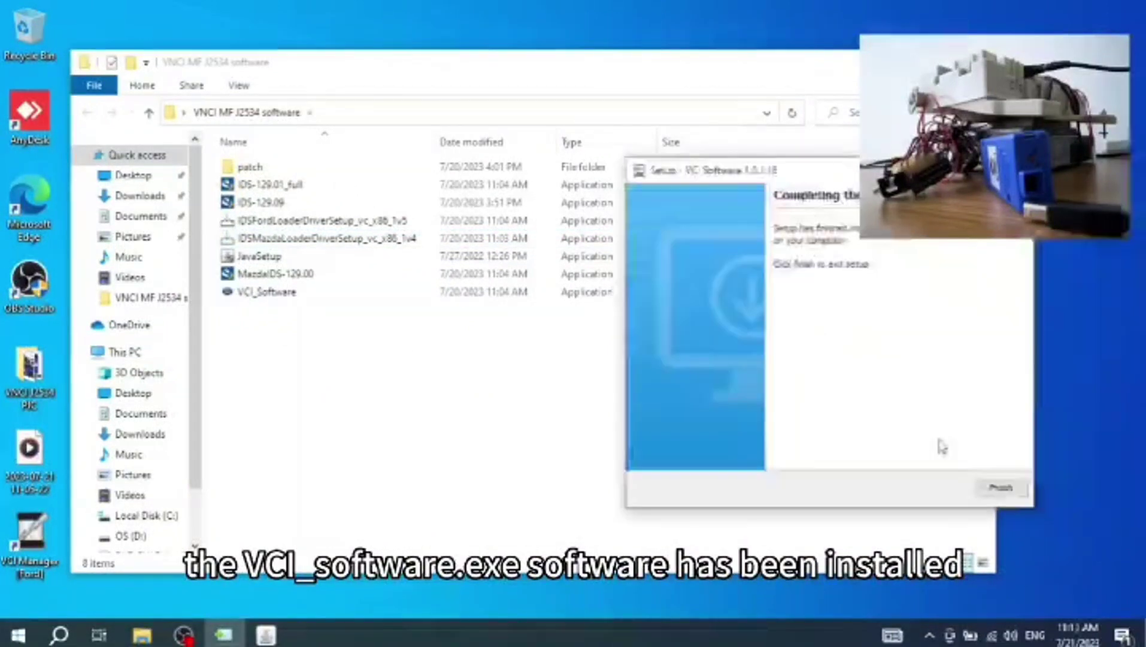
Finish the VCI Software setup wizard and reposition the software folder window on the desktop.
left_click(1001, 488)
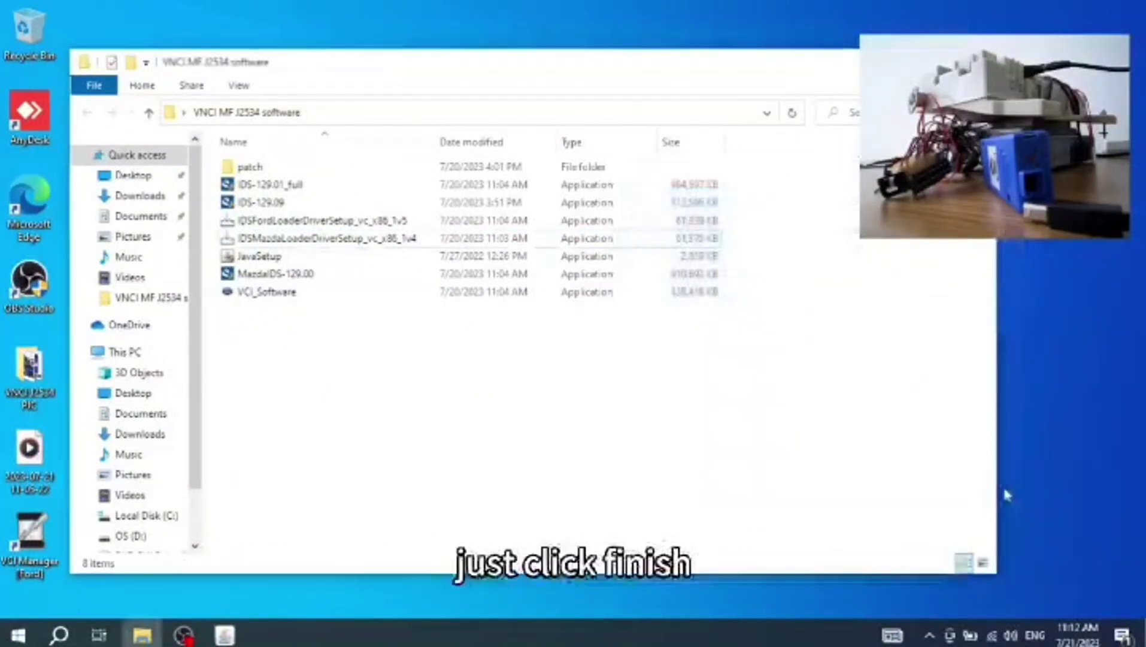
left_click_drag(397, 72, 514, 75)
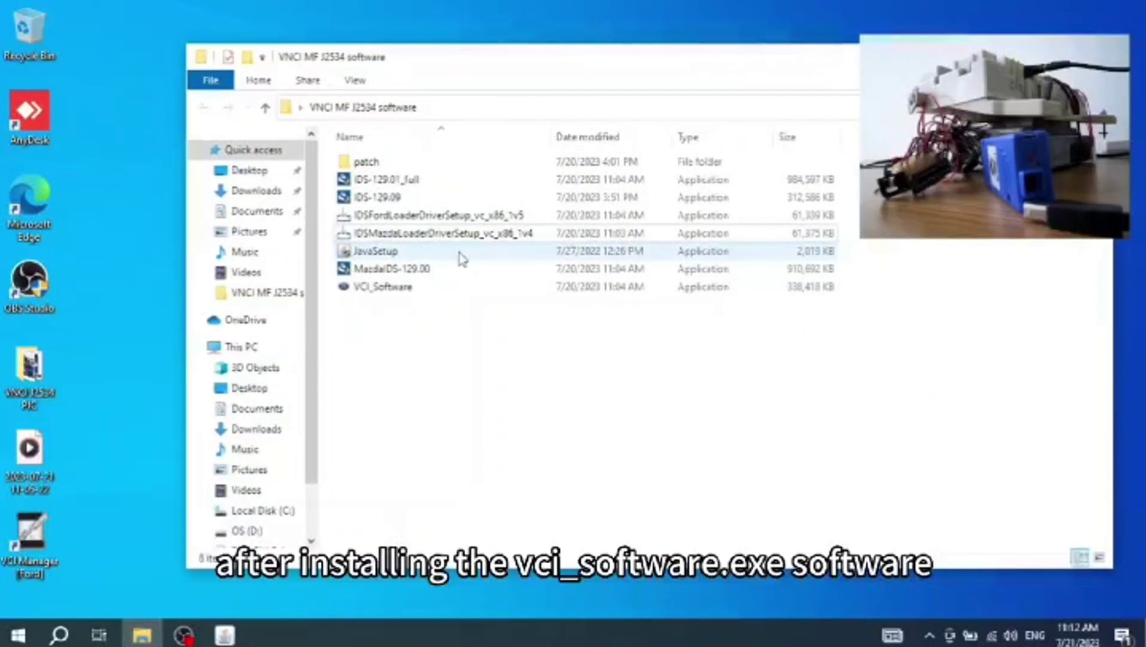
left_click(417, 292)
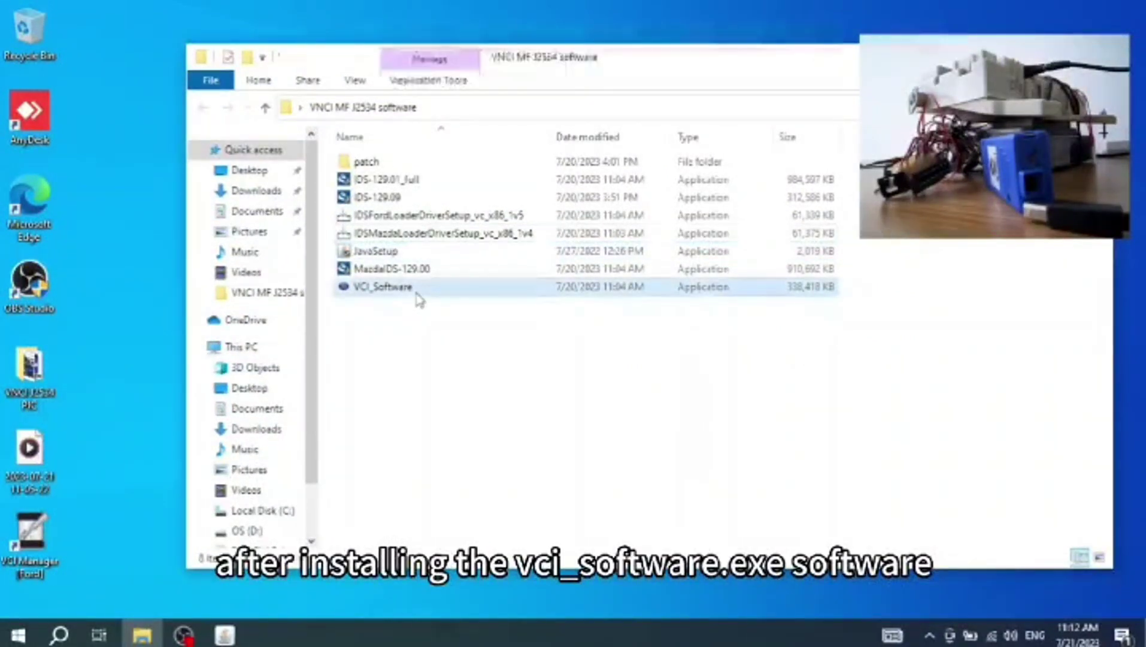
Launch the IDS-129.01_full installer in English (United States), agree to the required restart, and continue past the welcome page.
left_click(442, 183)
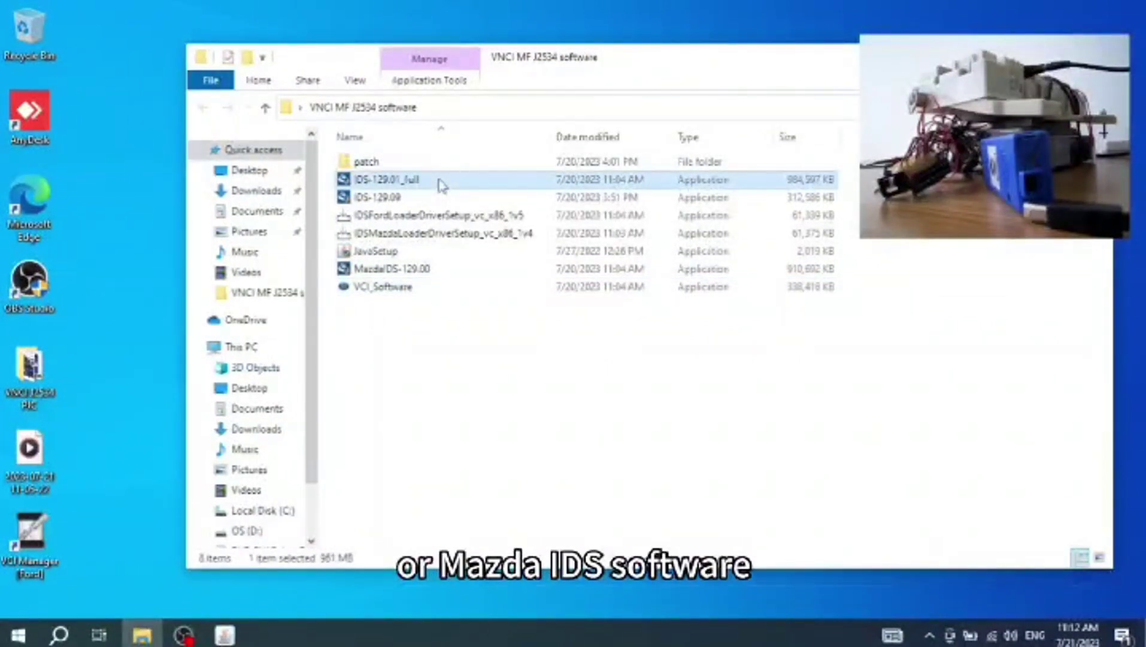
double_click(442, 181)
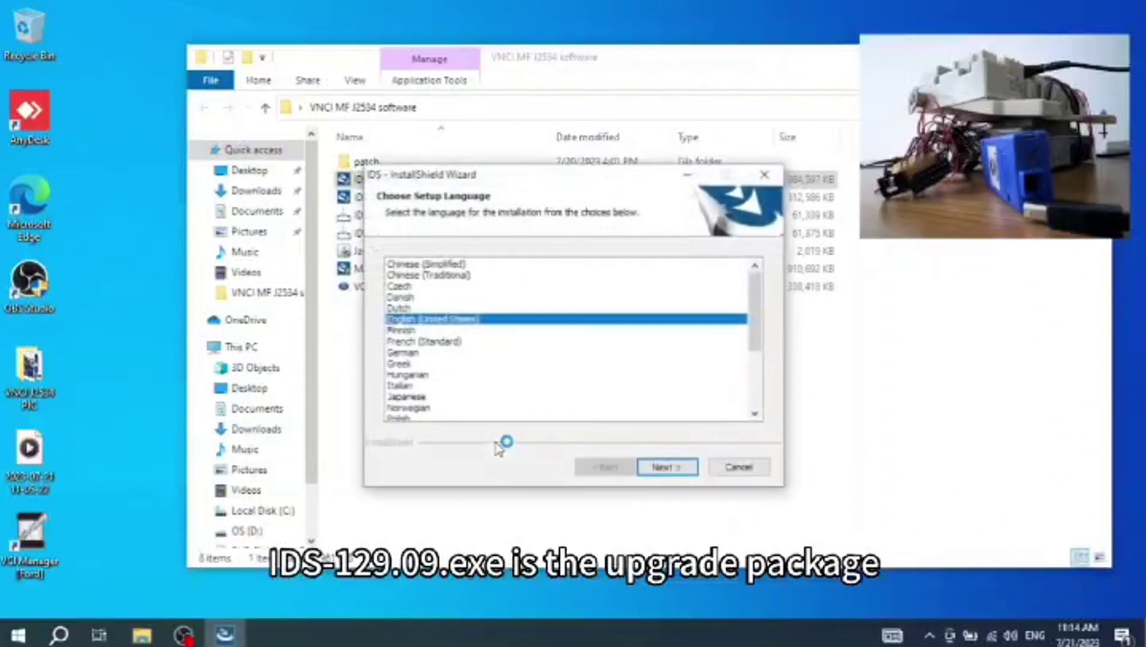
left_click(681, 467)
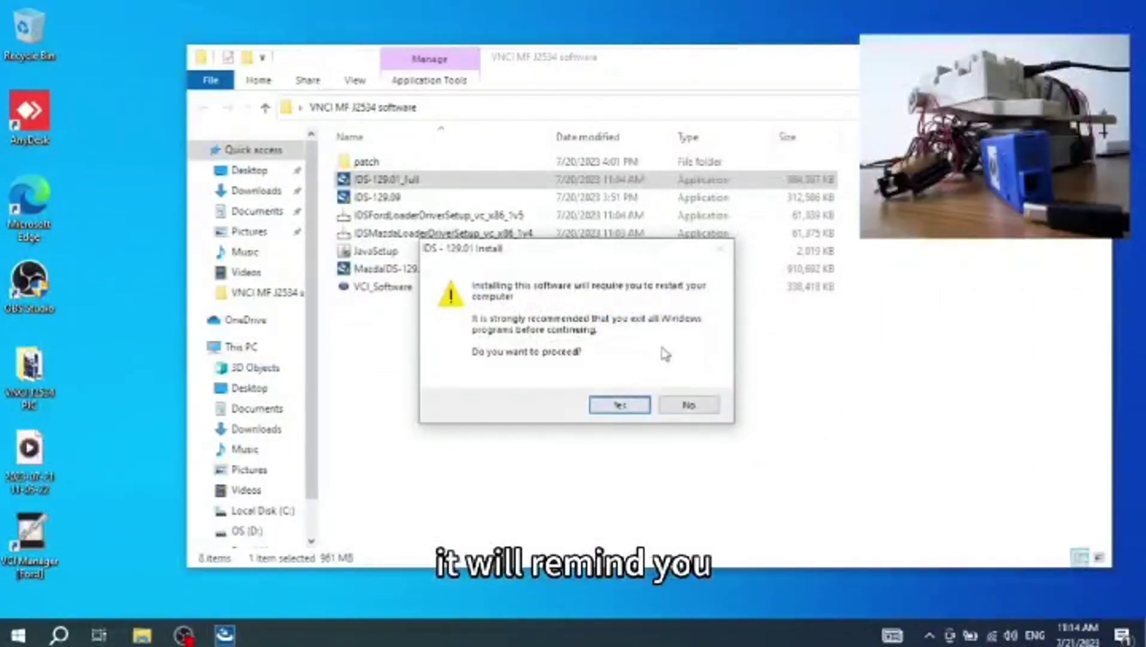
left_click(620, 405)
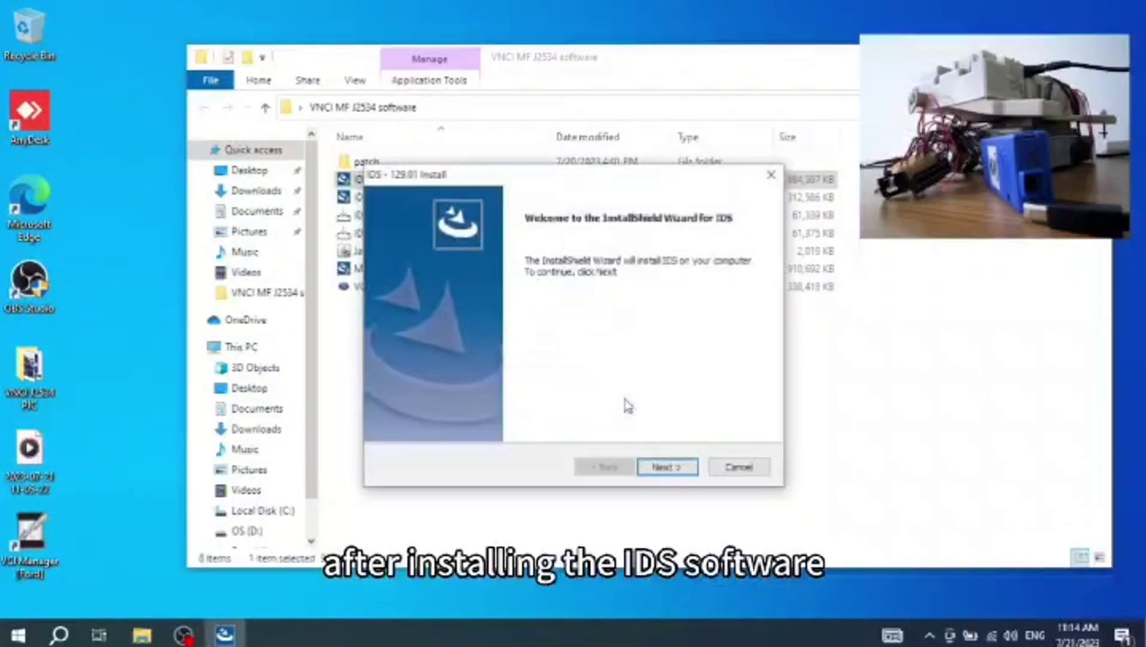
left_click(665, 468)
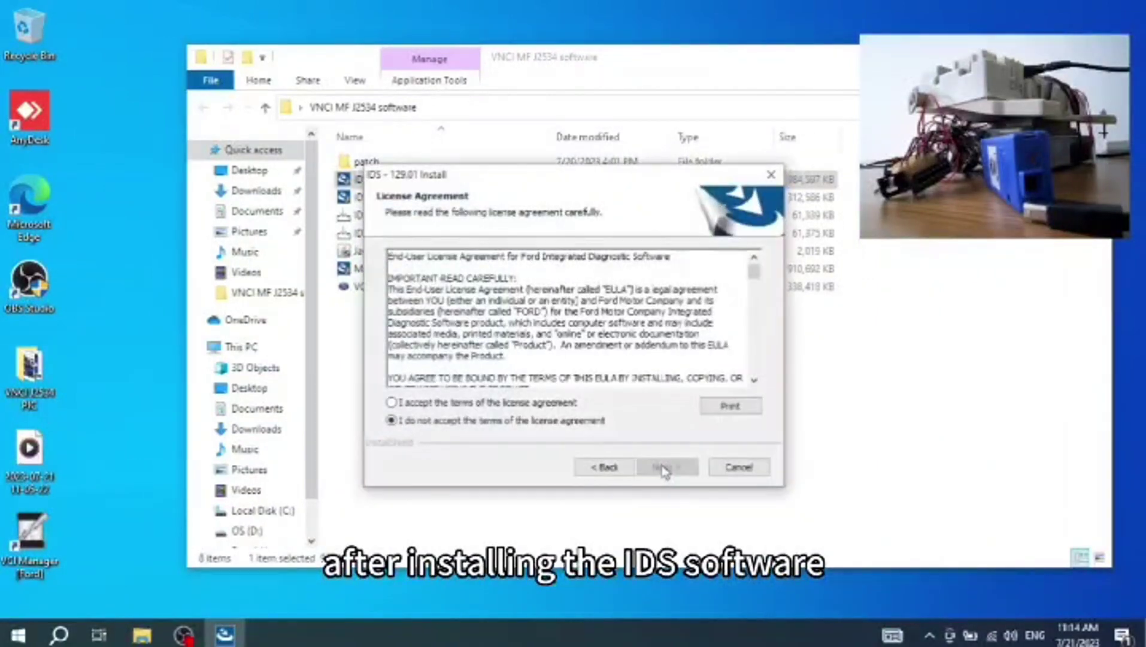
Accept the IDS license agreement, install IDS 129.01 with default settings, and dismiss the VCI firmware notice.
left_click(556, 405)
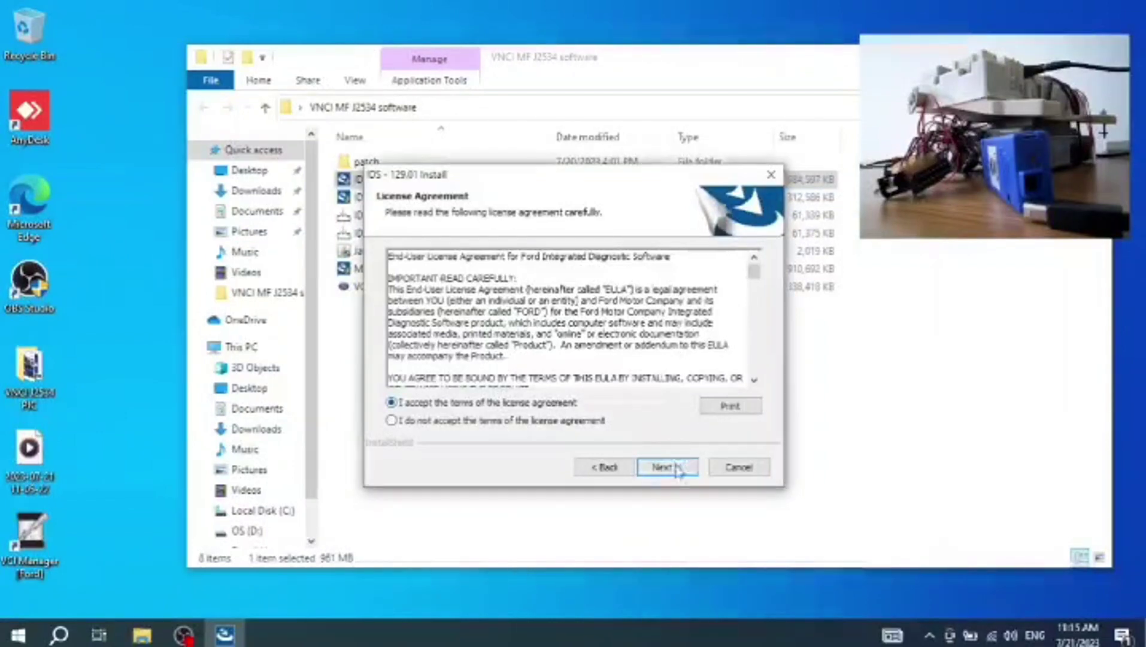
left_click(670, 467)
left_click(678, 498)
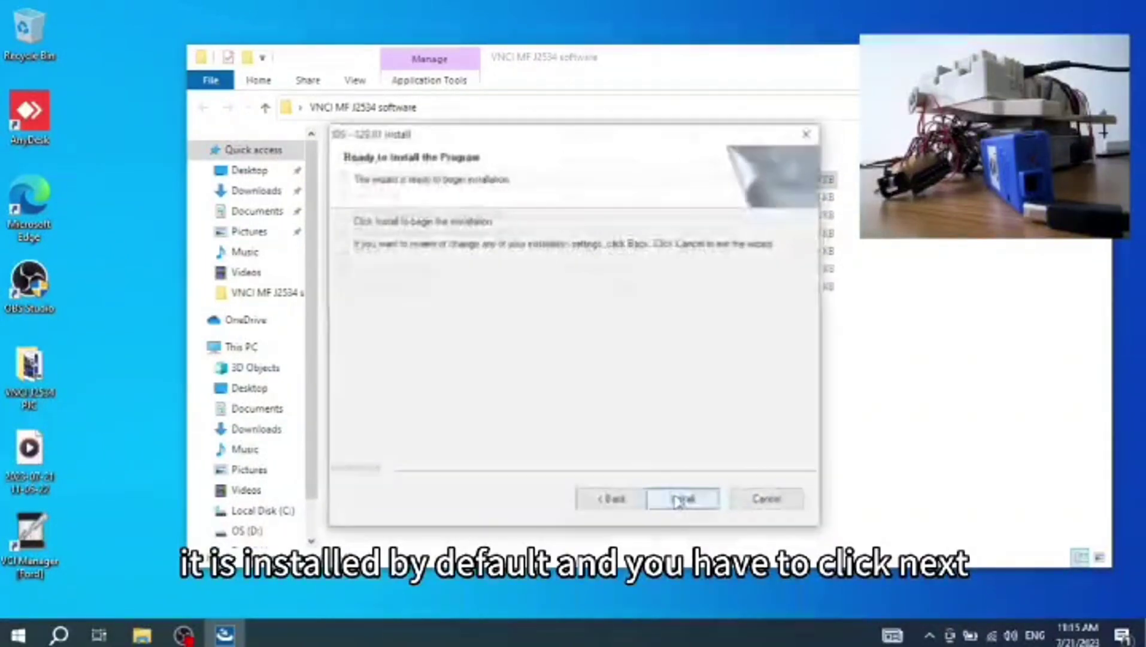
left_click(677, 500)
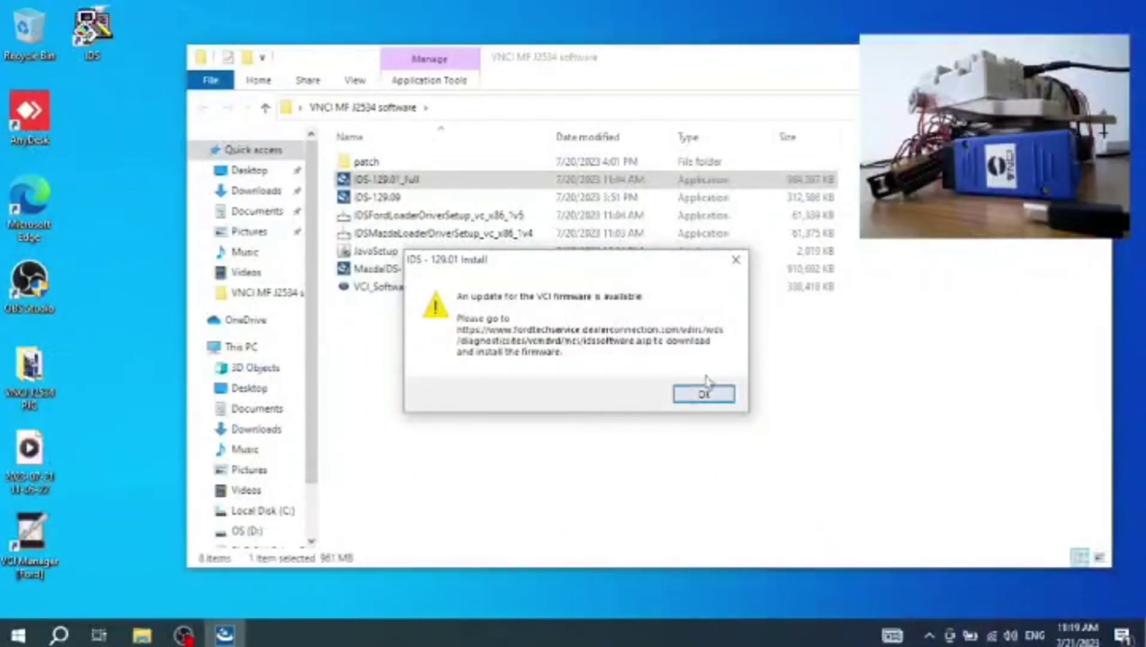
left_click(705, 393)
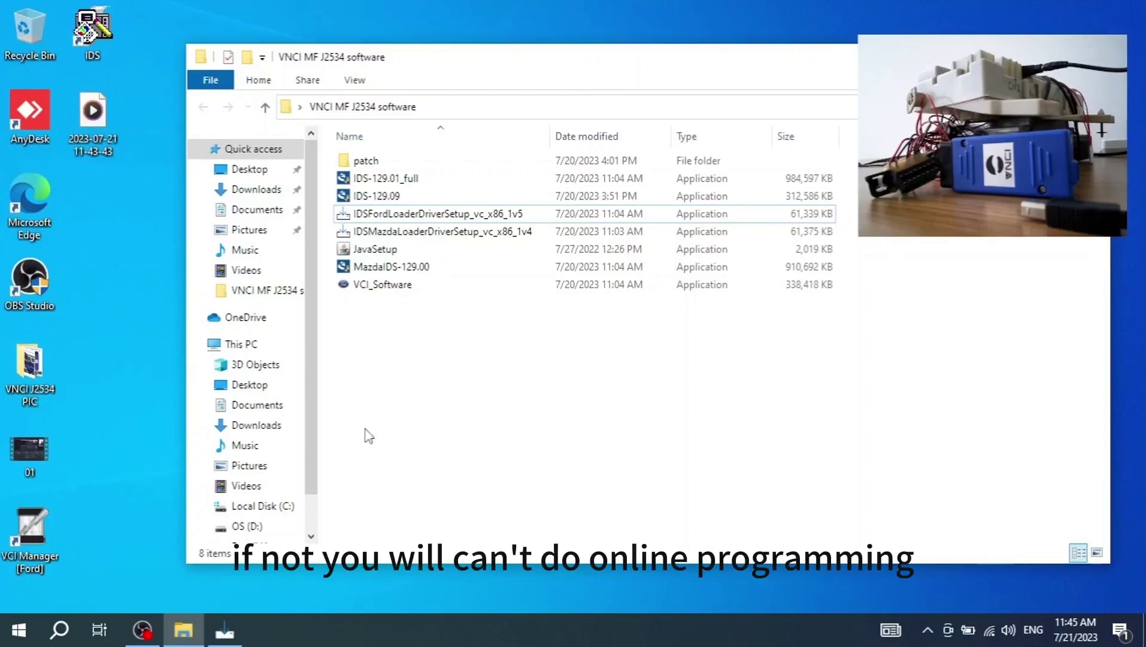
Bring up the IDS Loader Ford V1.5 setup, choose English, and keep the default destination folder and components.
left_click(225, 630)
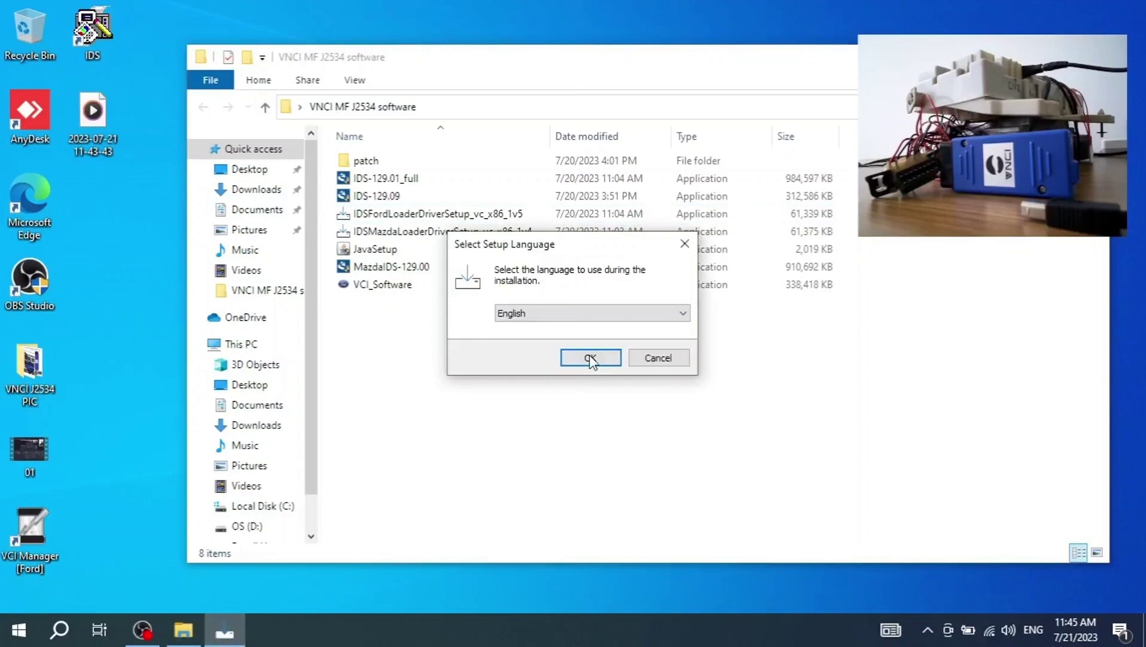
left_click(599, 354)
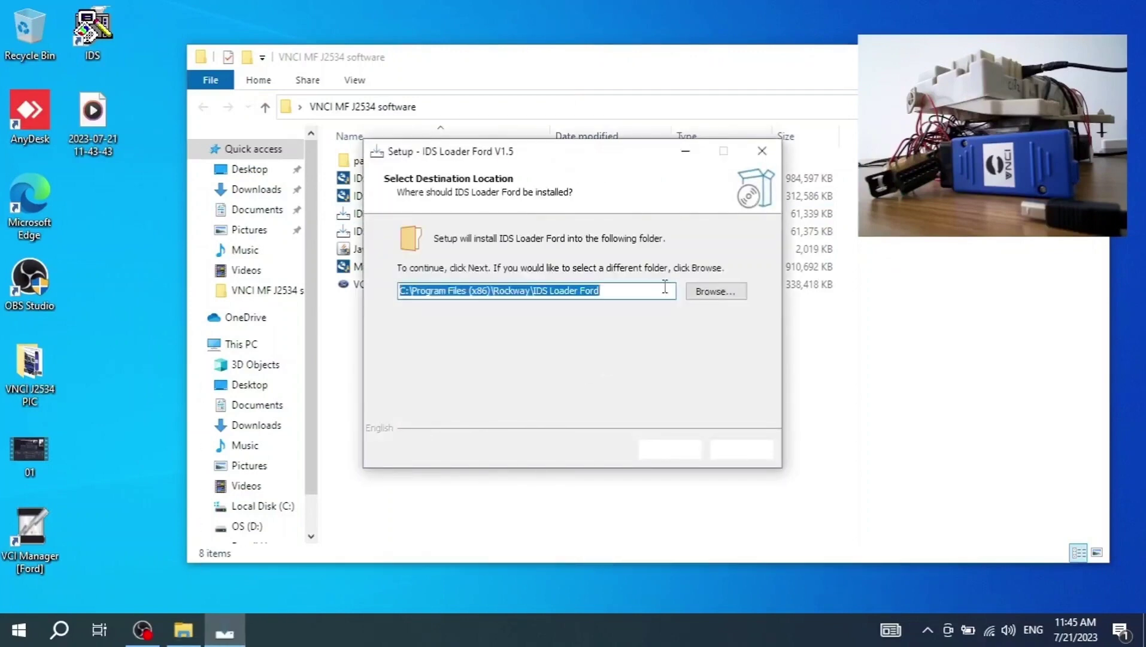
left_click(664, 449)
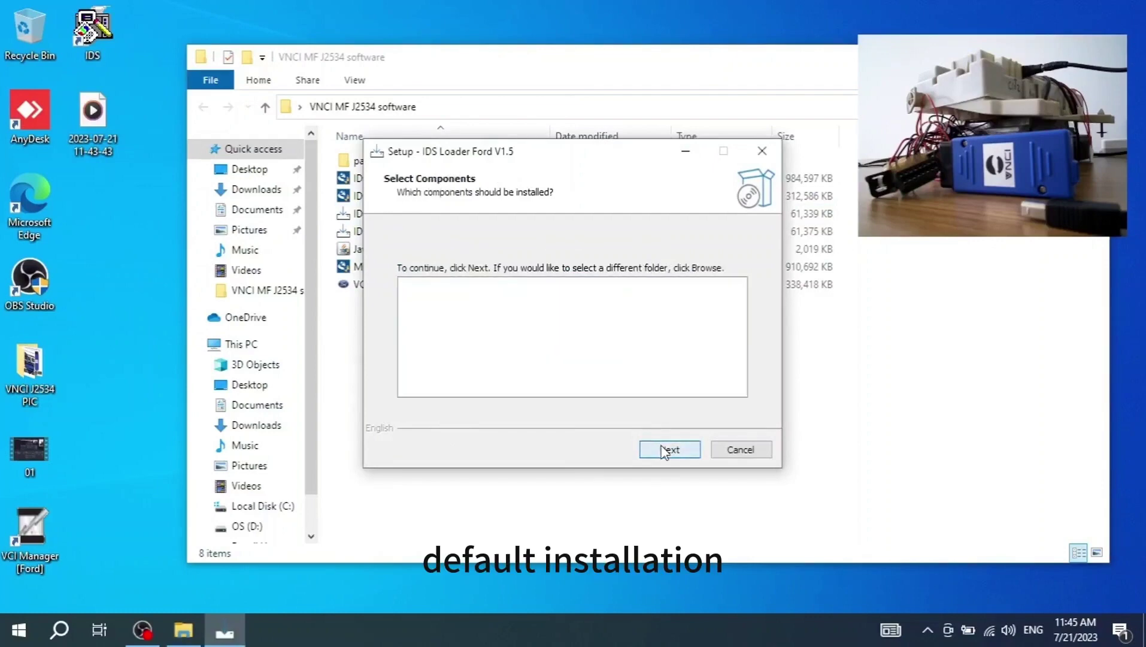
left_click(663, 449)
left_click(663, 449)
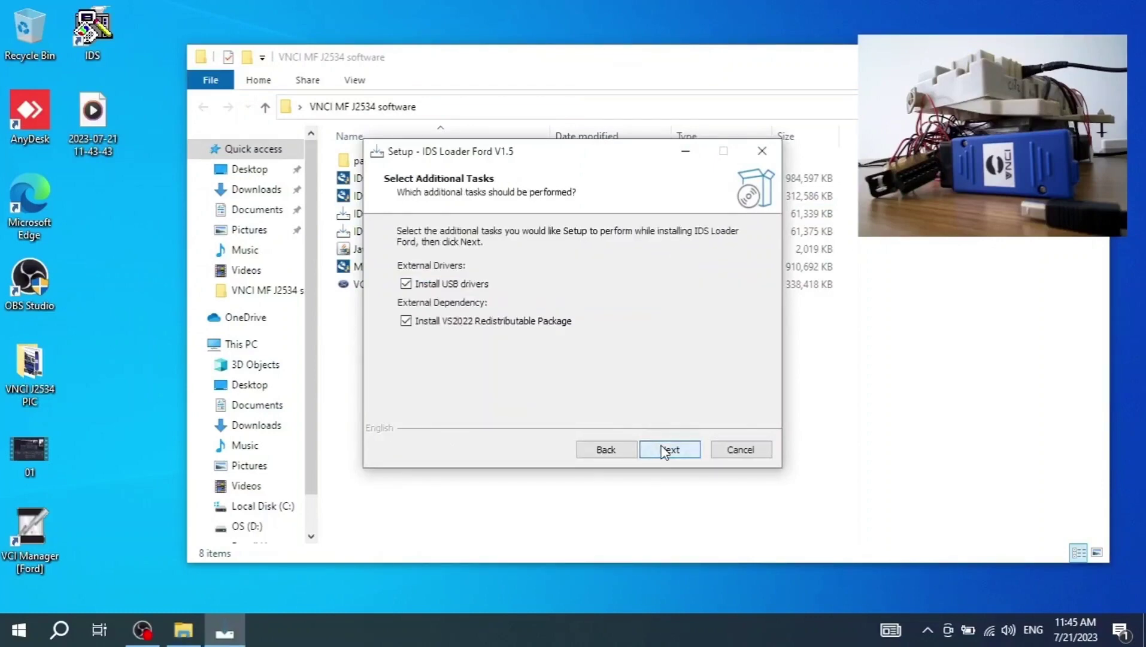
Install IDS Loader Ford with the USB drivers and VS2022 Redistributable Package, and finish setup with the computer restart postponed.
left_click(664, 449)
left_click(664, 449)
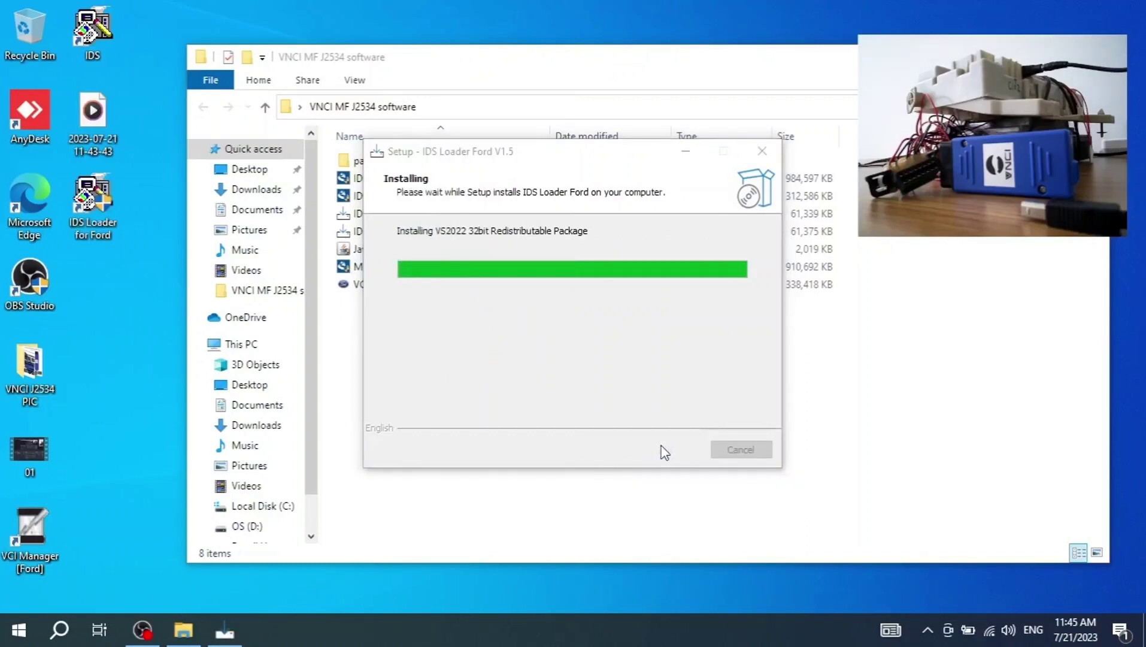
left_click(570, 285)
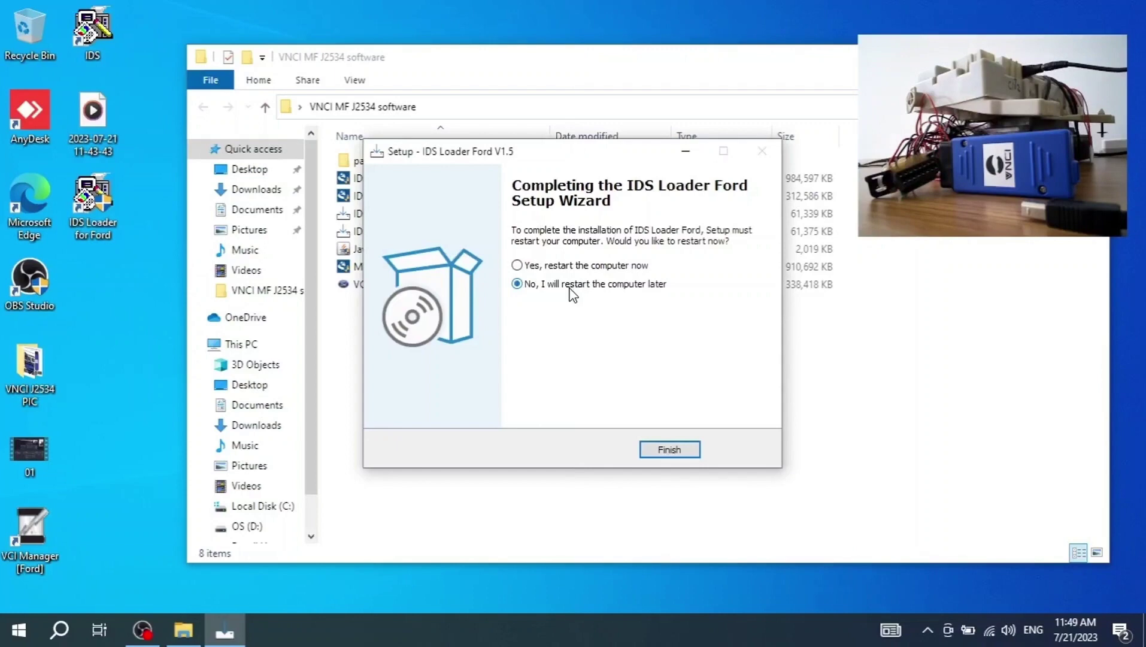
left_click(670, 450)
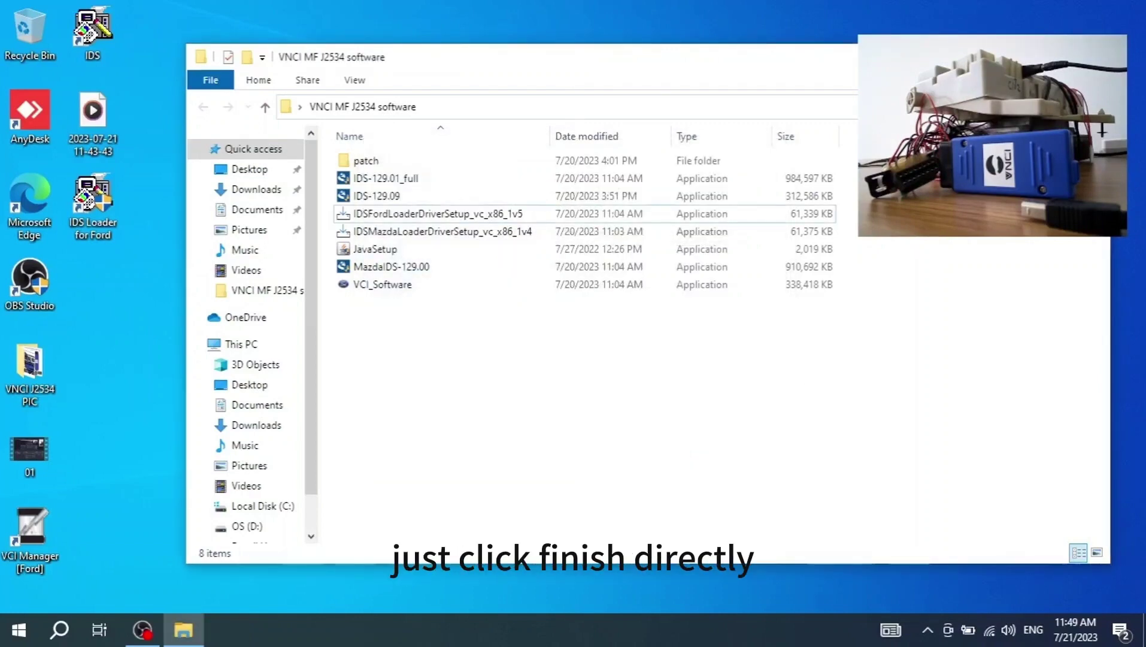
Show the desktop and examine the VCI Manager (Ford), IDS and IDS Loader for Ford shortcuts.
key("super+d")
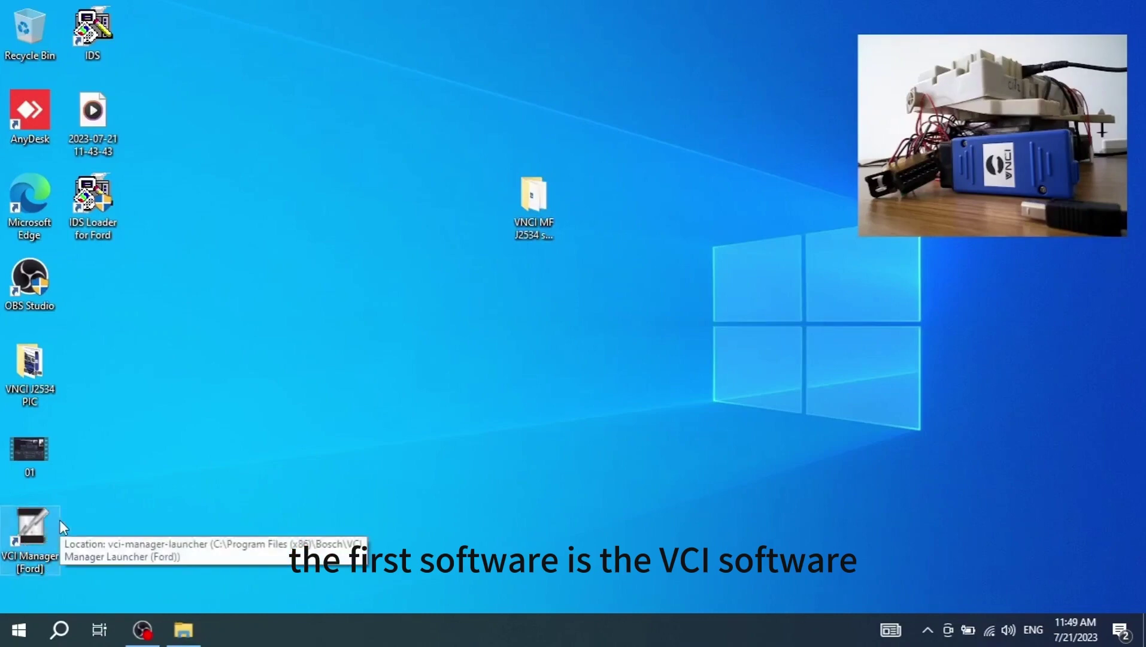
left_click(100, 53)
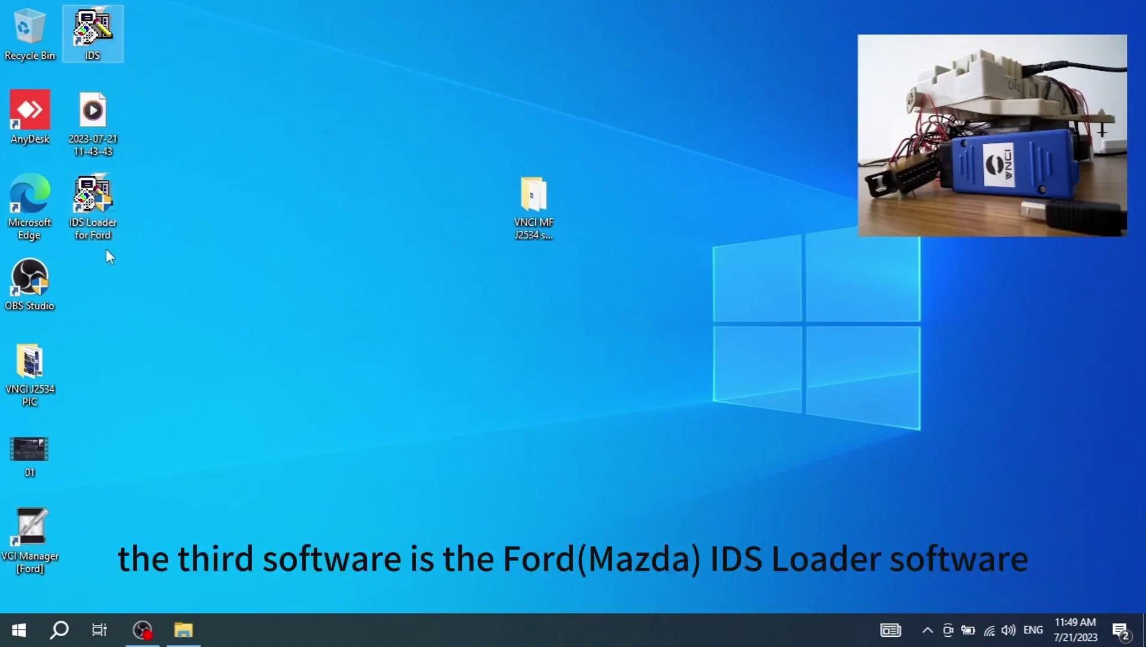
left_click(205, 191)
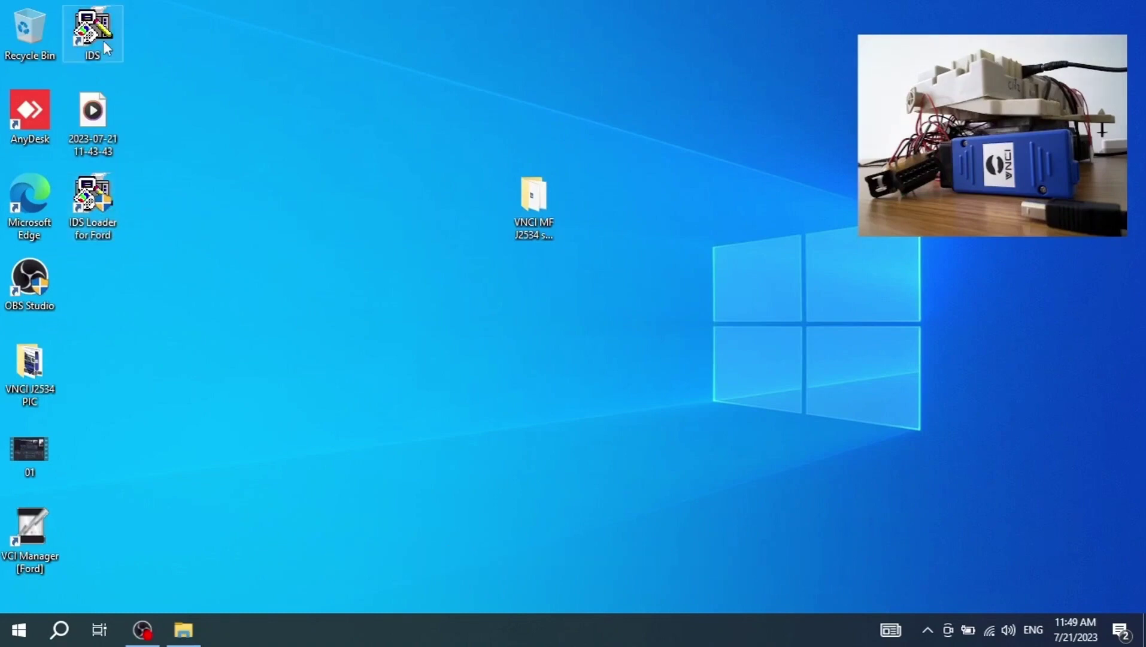
Try to launch IDS Loader for Ford twice, dismissing the VCI connection error each time.
double_click(88, 210)
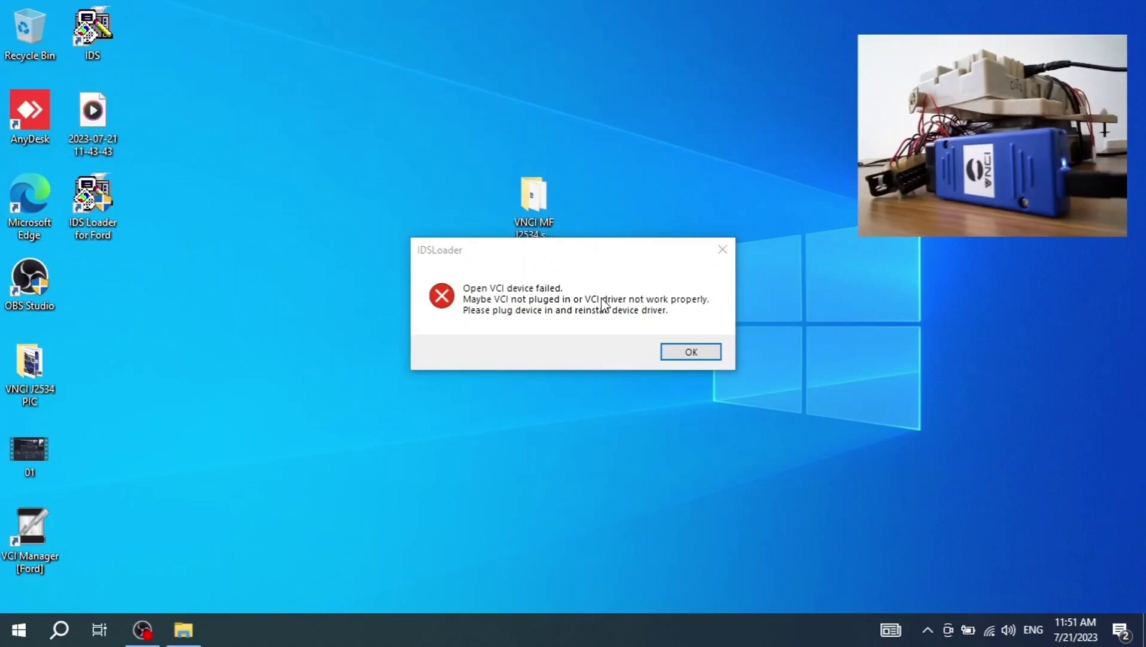
left_click(691, 352)
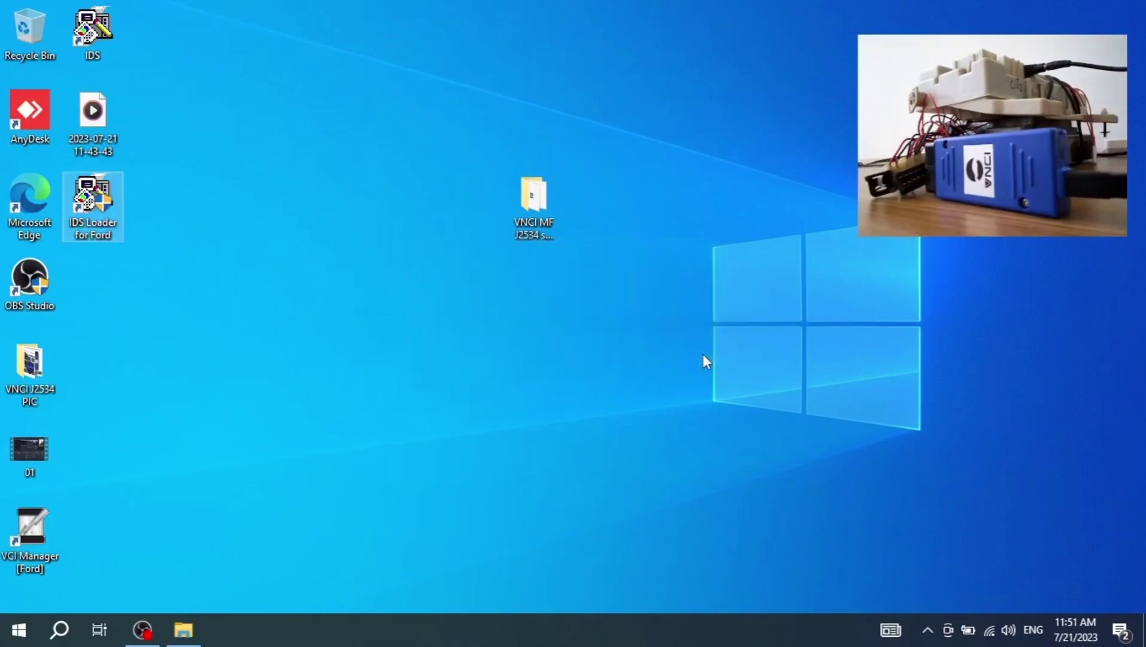
double_click(88, 216)
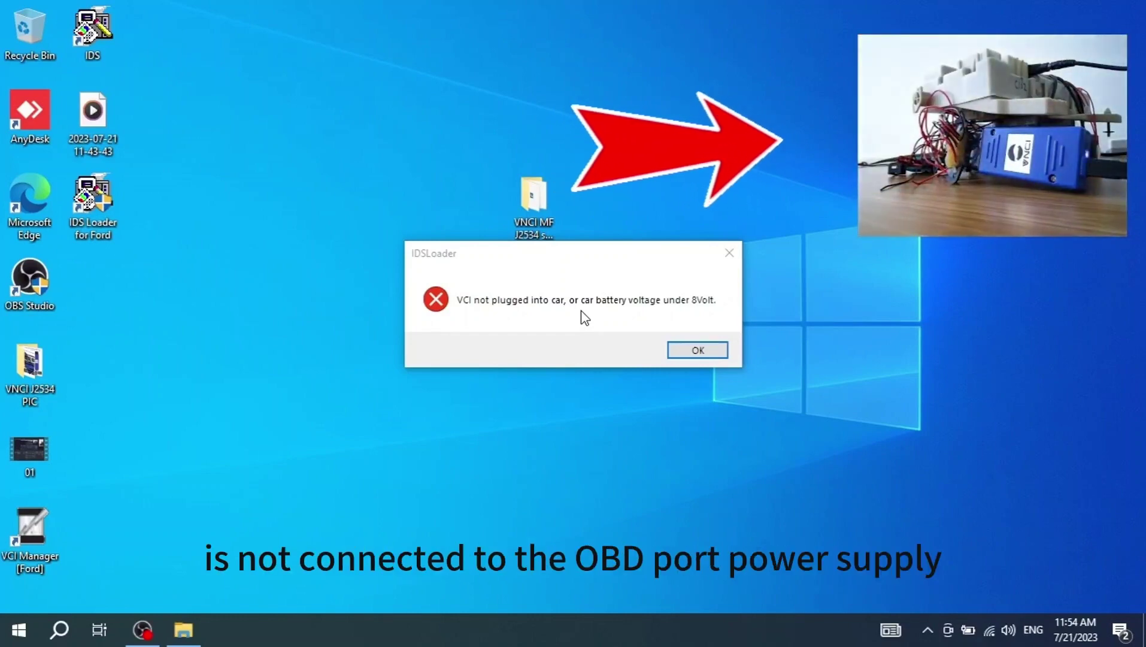
left_click(695, 352)
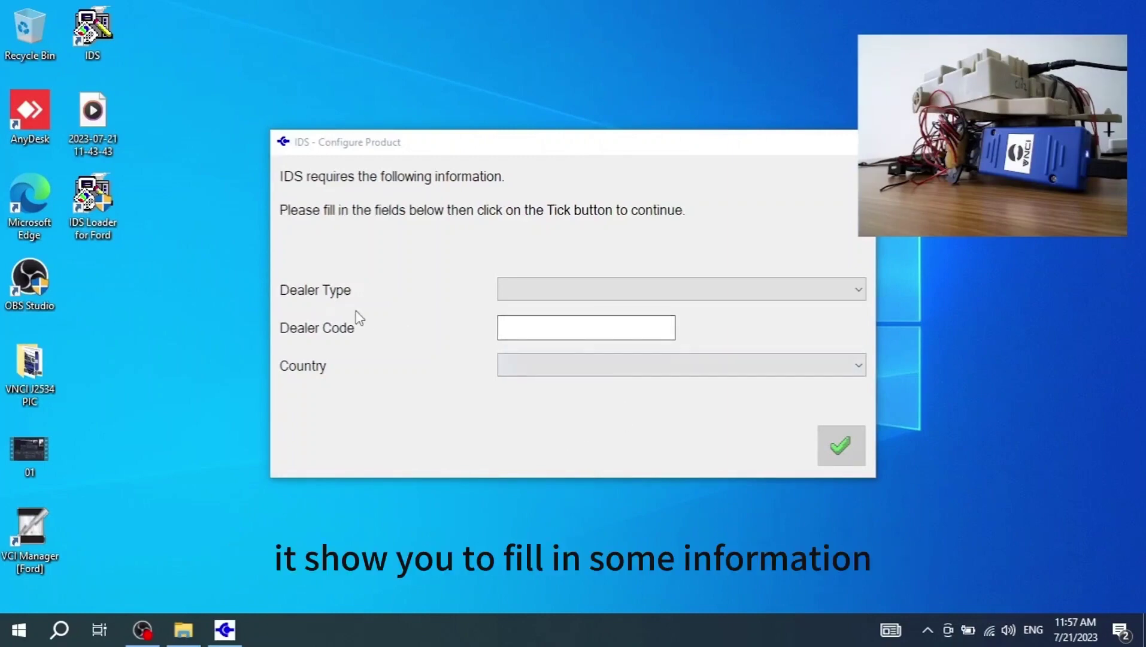
Set the dealer type to Ford/Lincoln/Mercury and enter the dealer code in the IDS product configuration.
left_click(336, 383)
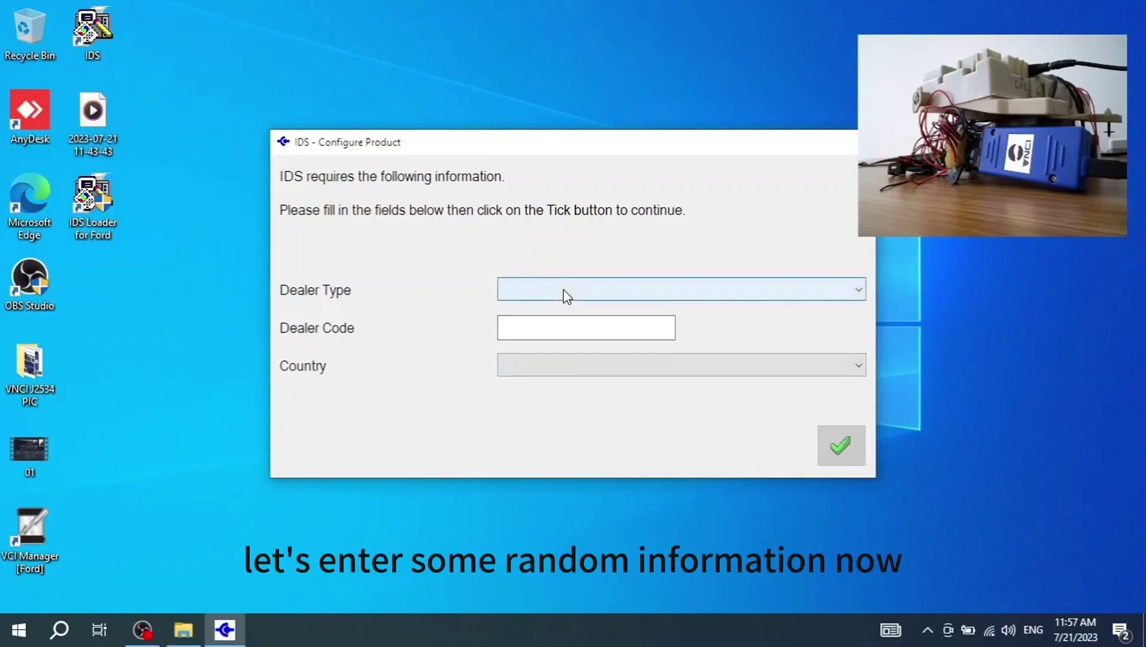
left_click(566, 296)
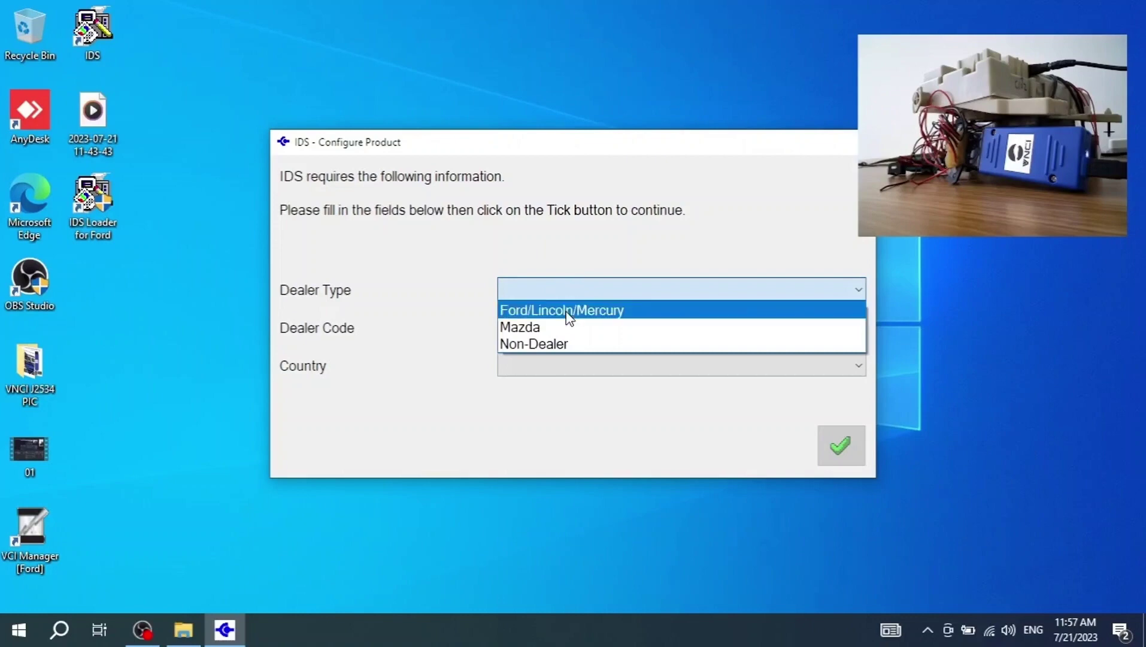
left_click(569, 315)
left_click(521, 331)
type("123456")
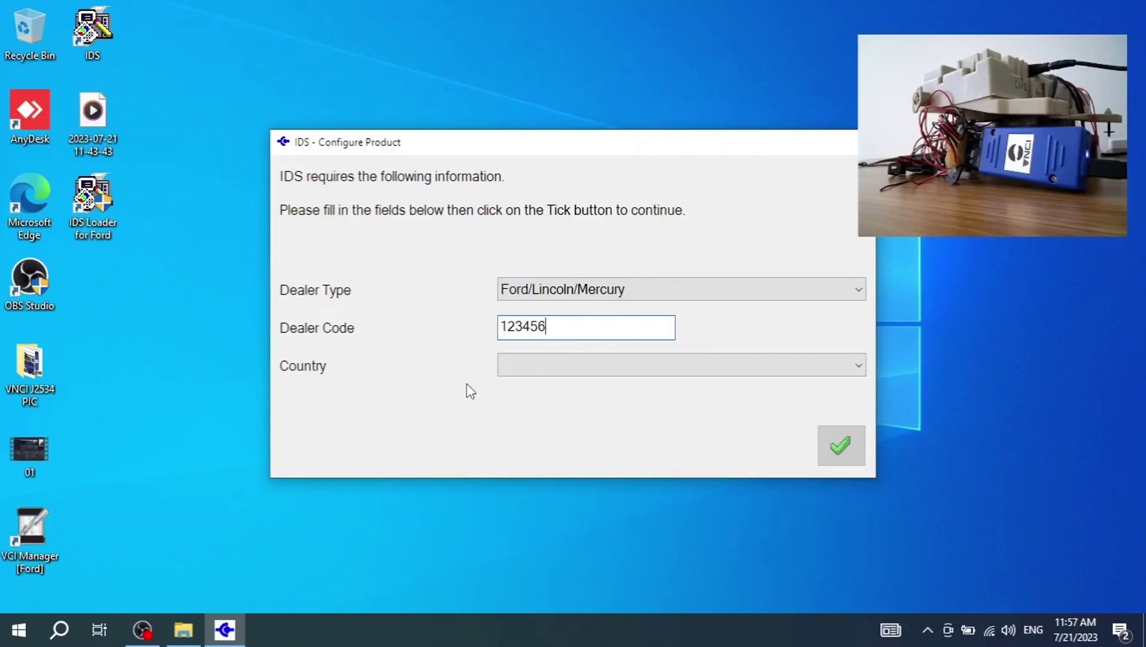
Set the country to CHINA and confirm the IDS product configuration.
left_click(521, 365)
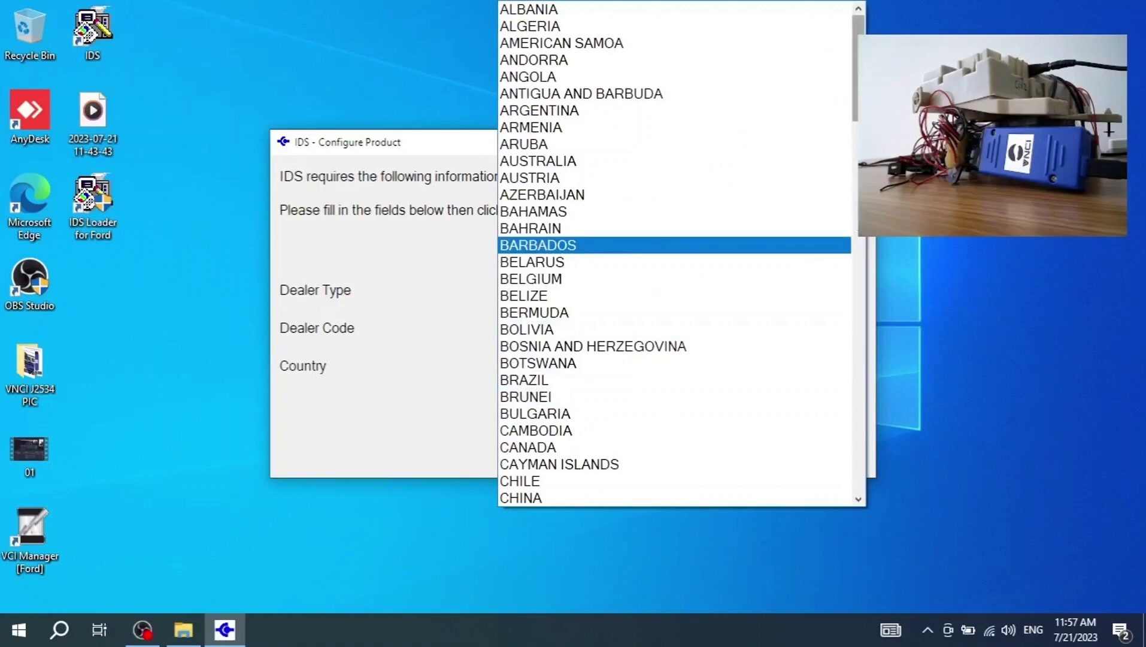
left_click_drag(857, 119, 857, 184)
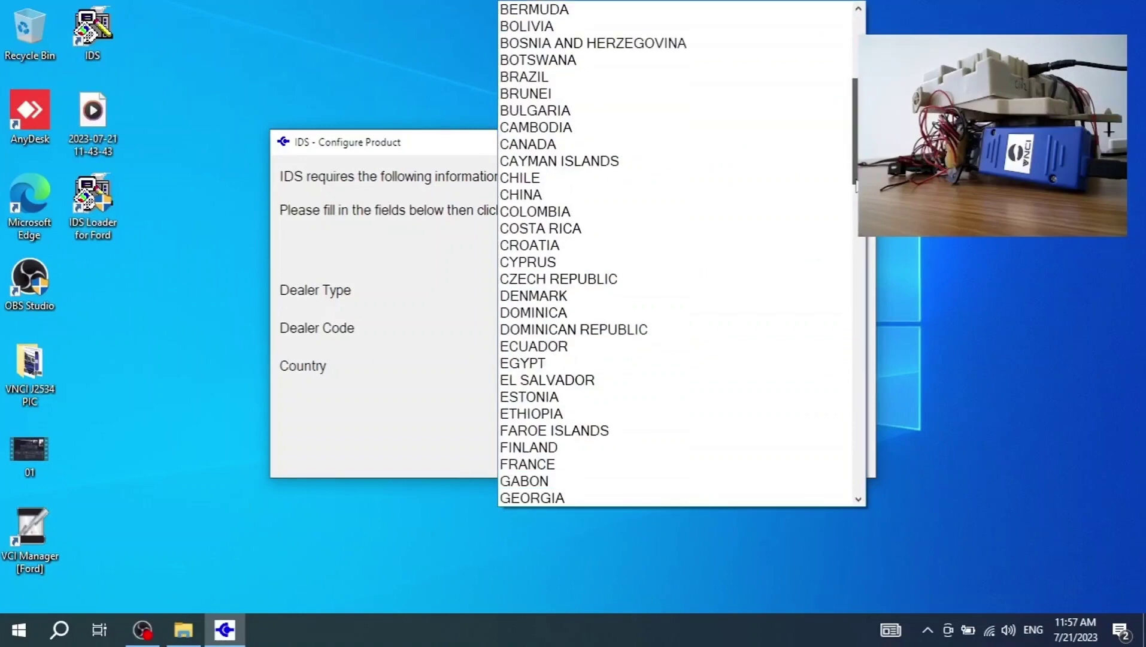
left_click(748, 206)
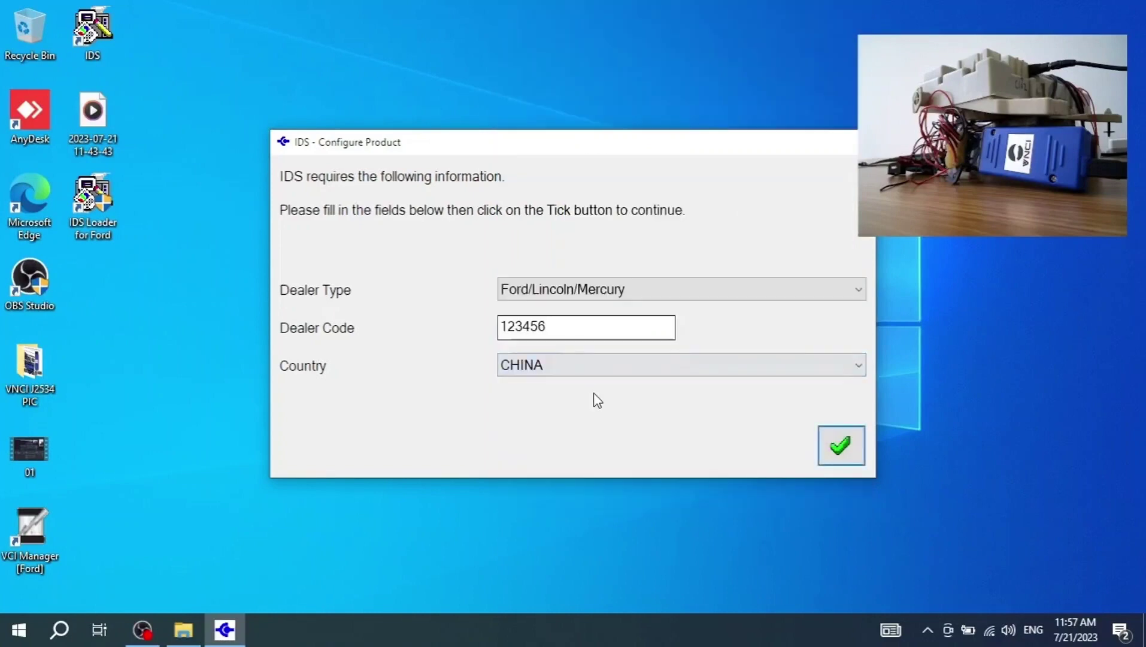
left_click(840, 445)
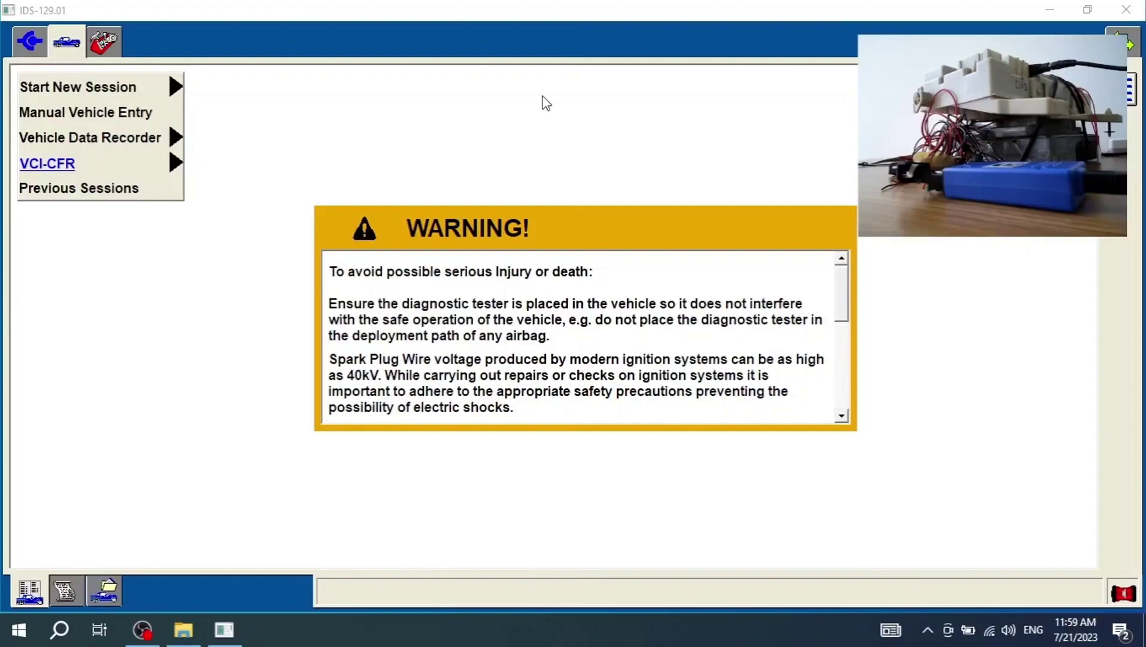
Close IDS-129.01 and confirm exiting the Diagnostic Tester.
left_click(1125, 8)
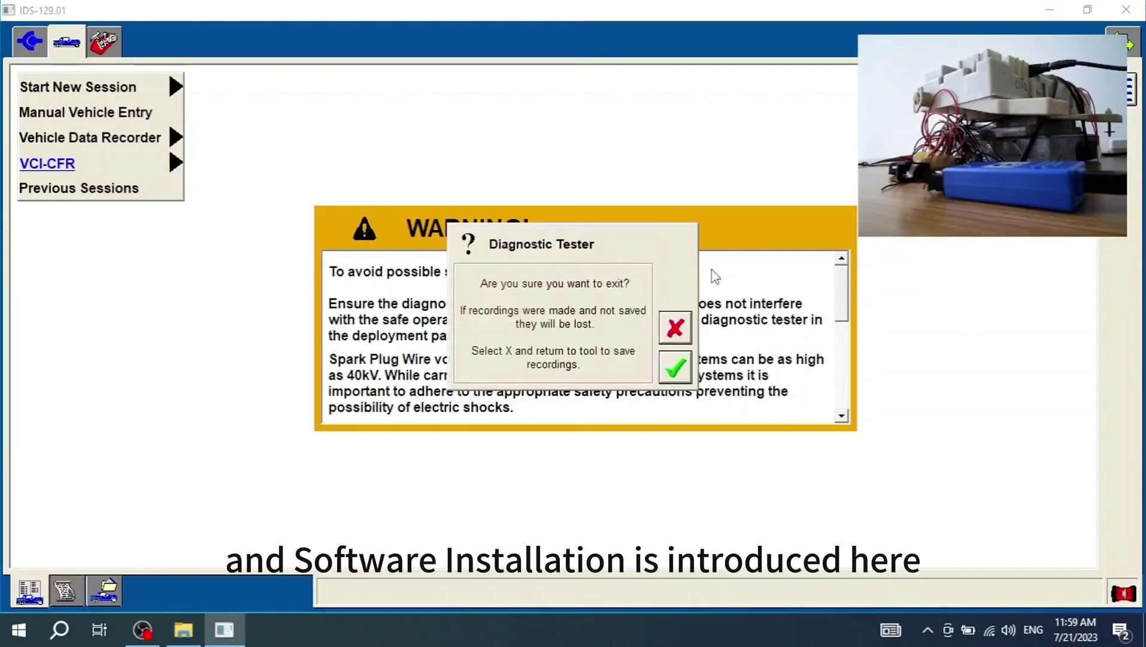
left_click(683, 362)
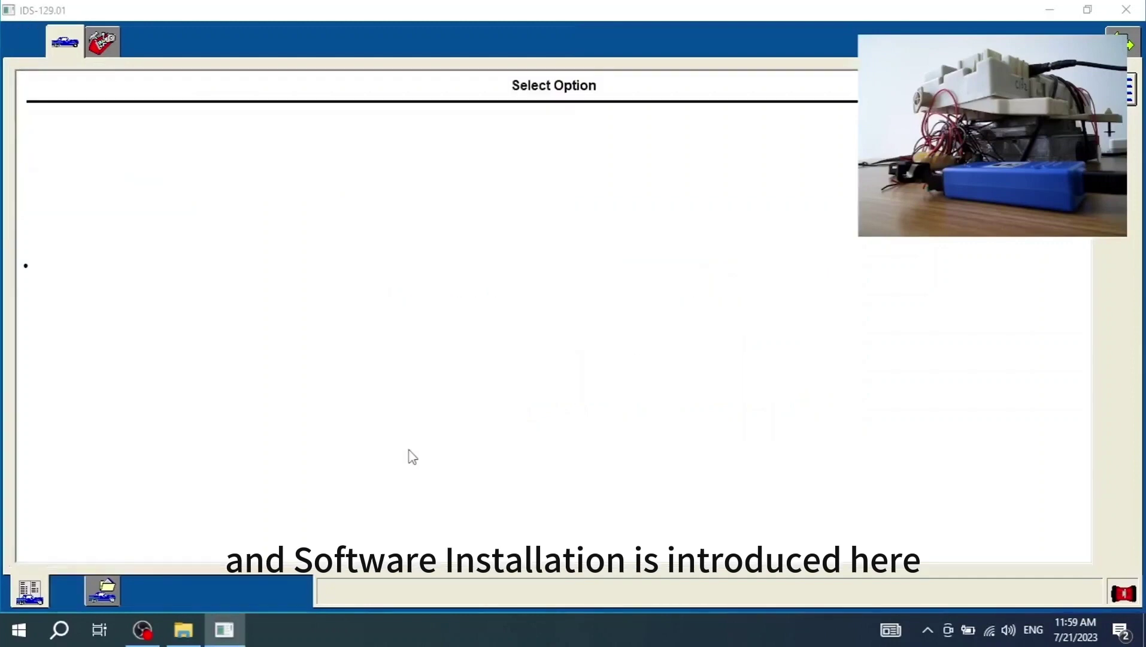